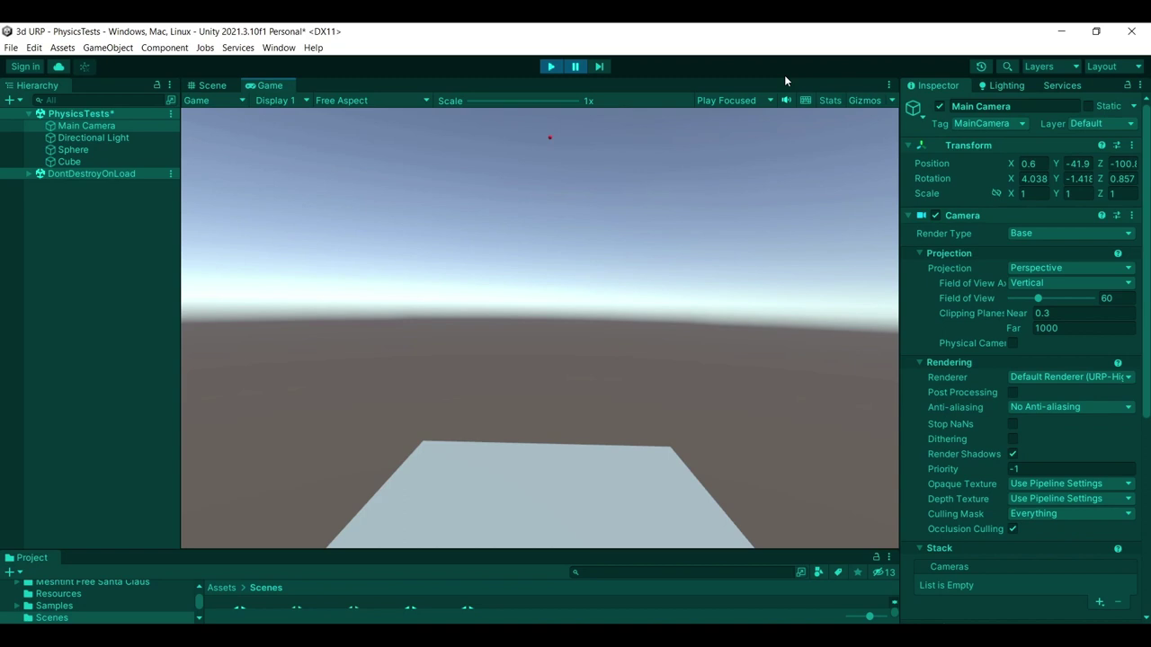
Step: Inspect the ground Cube, then the Sphere's Rigidbody, whose Collision Detection is Discrete
left_click(144, 150)
left_click(132, 162)
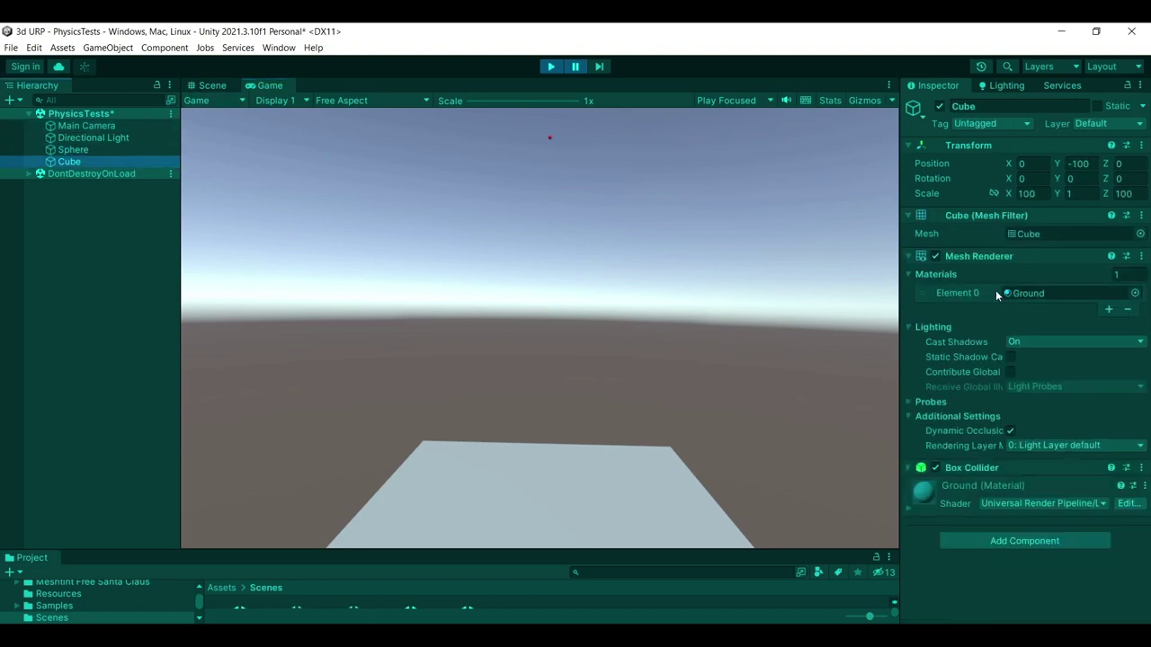
left_click(65, 150)
scroll(1016, 428, "down", 4)
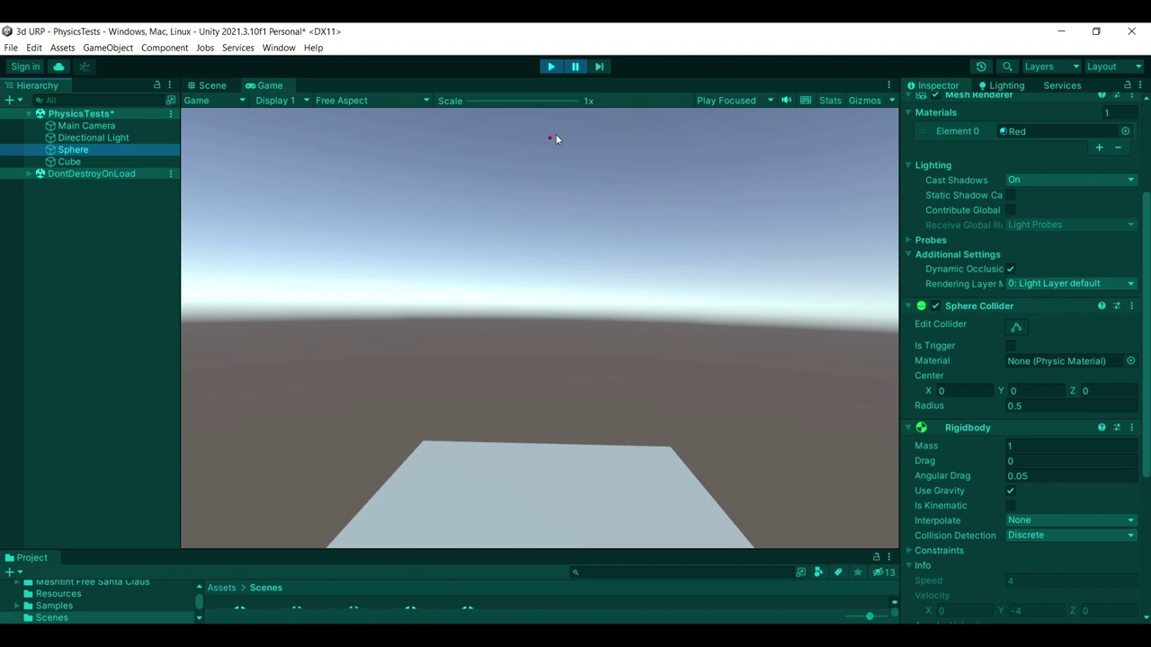
Step: Unpause so the sphere falls past the ground cube at speed 2398, then stop play mode
left_click(575, 67)
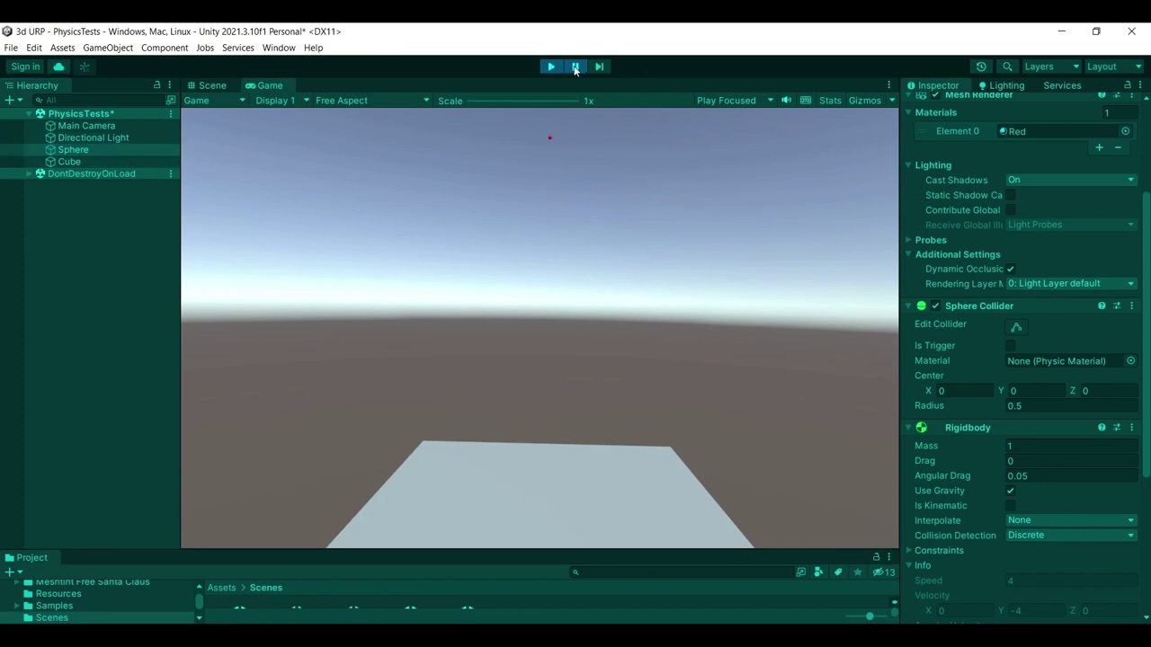
left_click(576, 67)
left_click(553, 69)
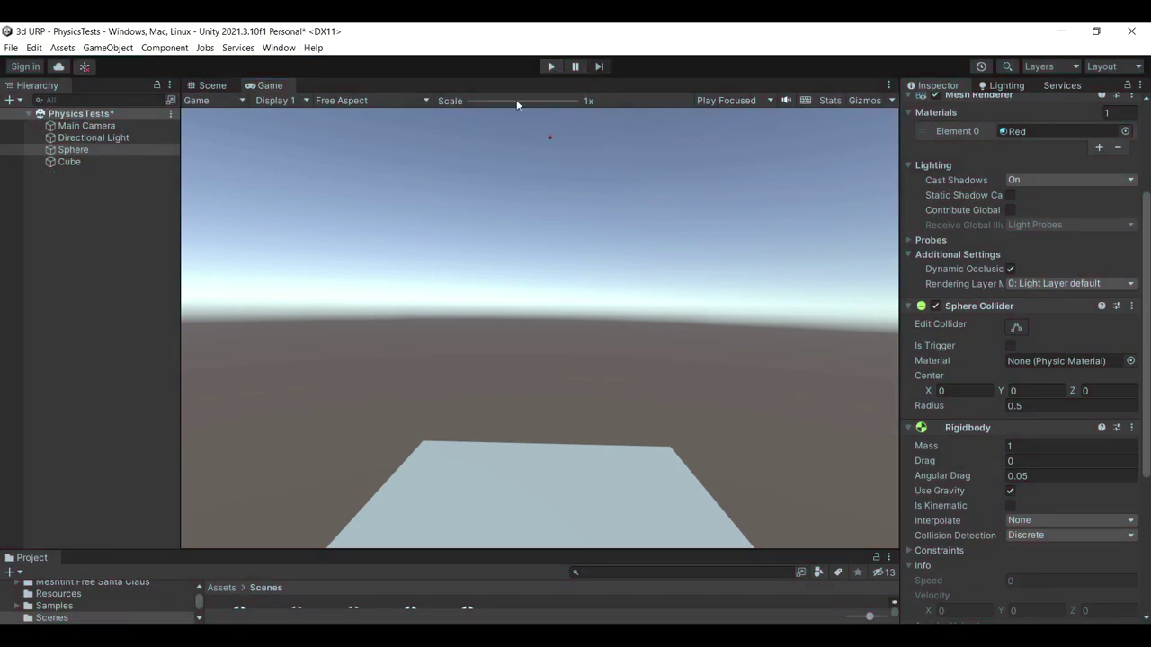
Step: Return to the Scene view, select the ground Cube, and orbit the camera above it
left_click(227, 88)
left_click(599, 369)
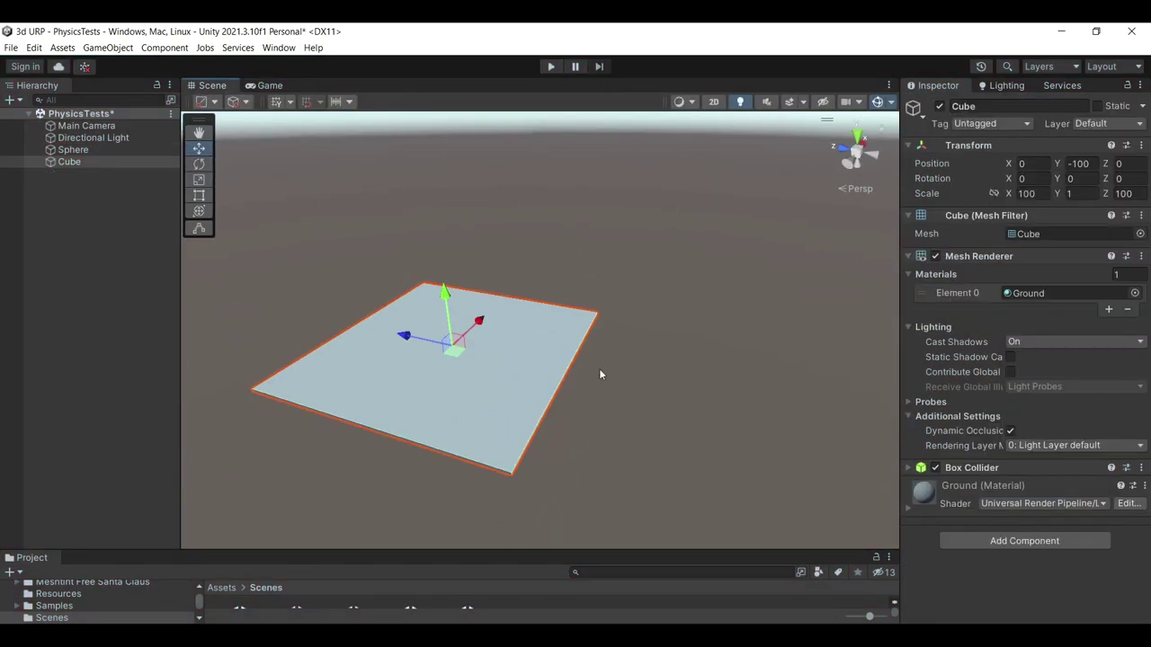
left_click_drag(599, 369, 503, 367, "alt")
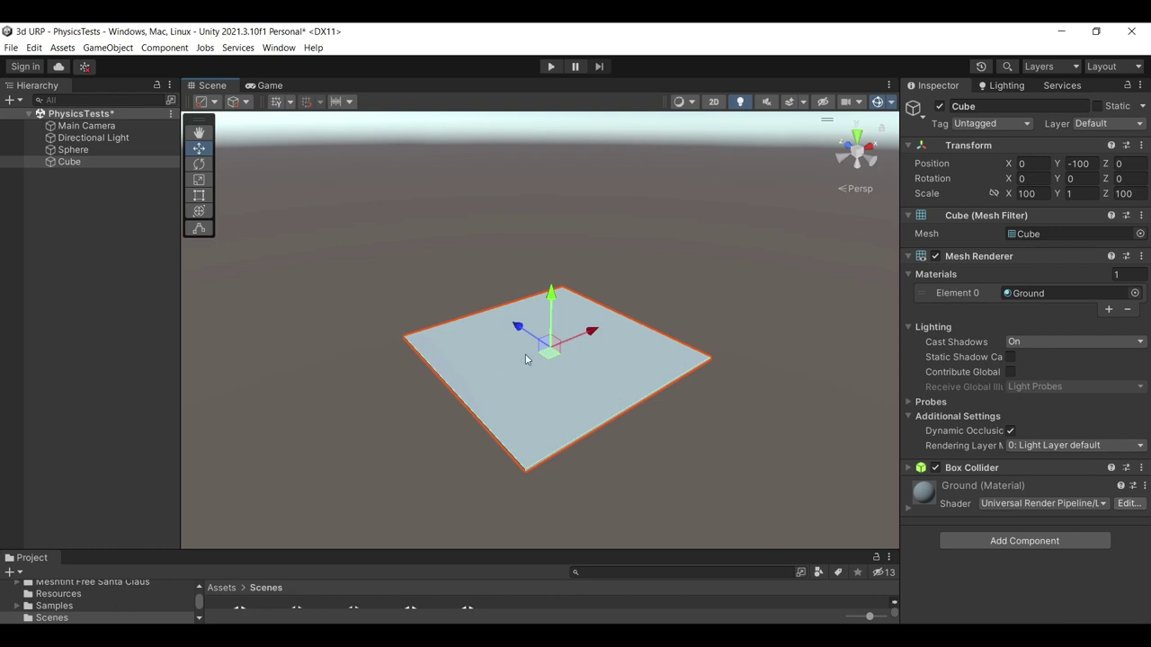
right_click_drag(527, 360, 399, 178)
Step: Select the Sphere, locate it in the view, and drag it far down toward the ground
left_click(411, 158)
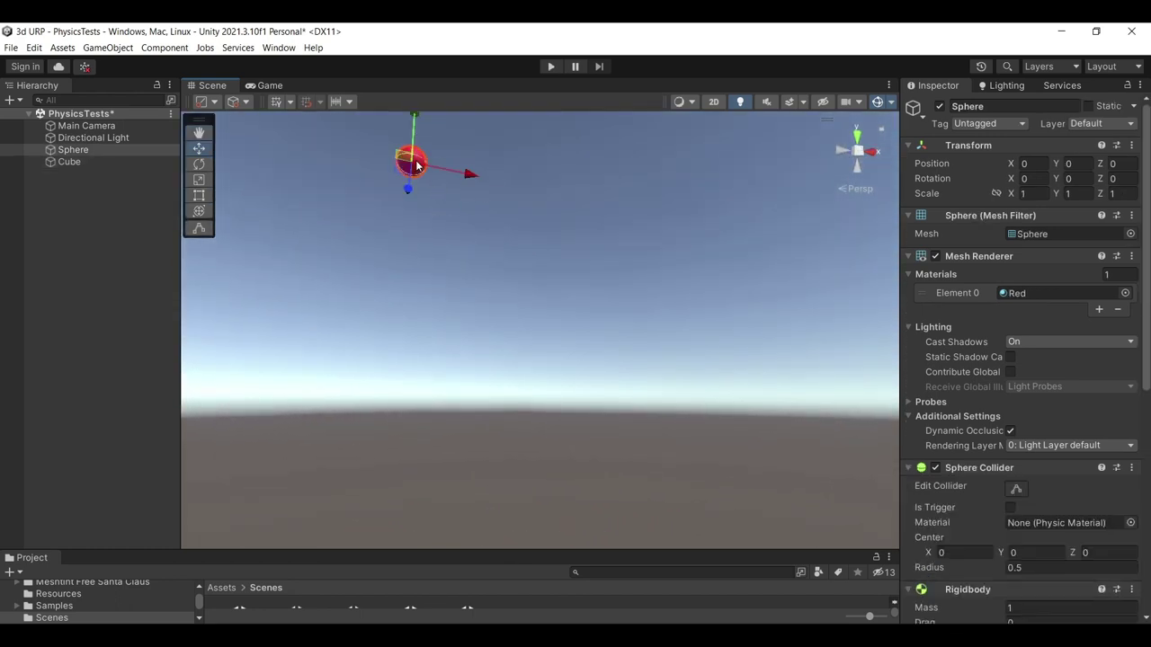
right_click_drag(504, 270, 359, 226)
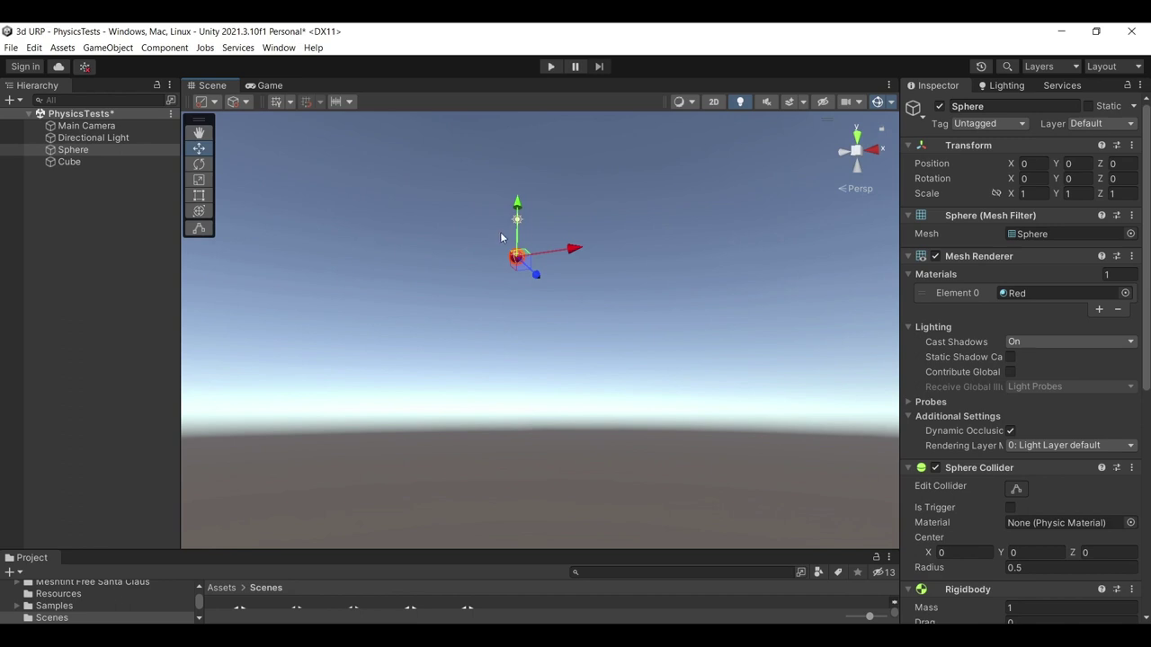
right_click_drag(529, 221, 463, 202)
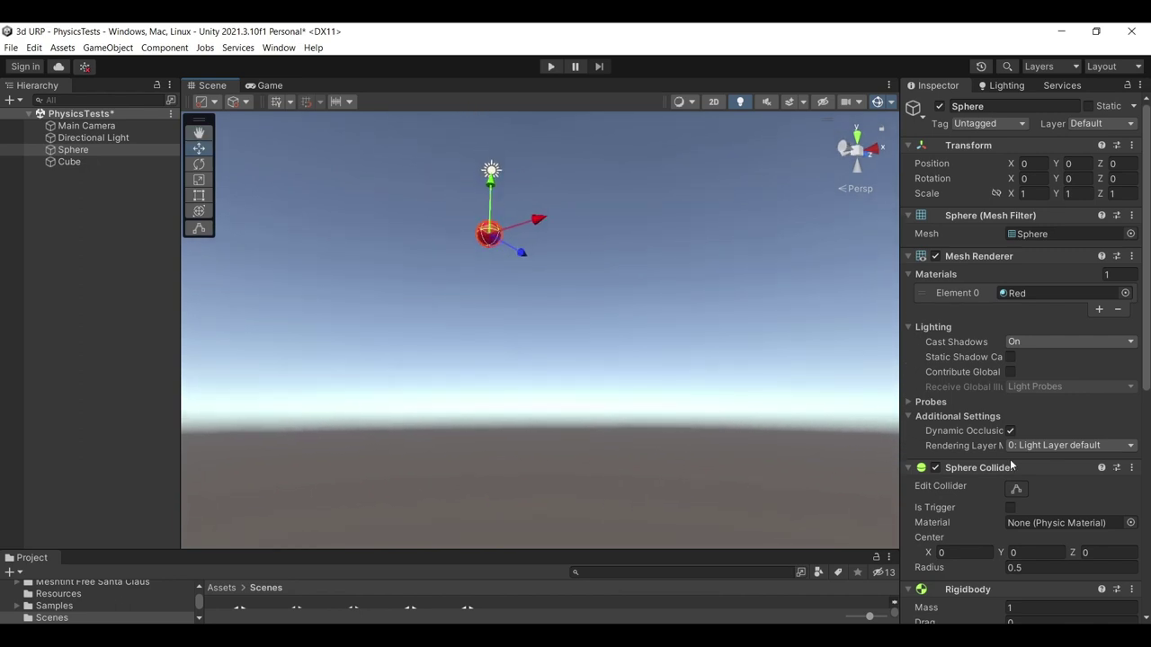
scroll(1011, 465, "down", 2)
left_click_drag(490, 205, 488, 466)
right_click_drag(488, 466, 564, 211)
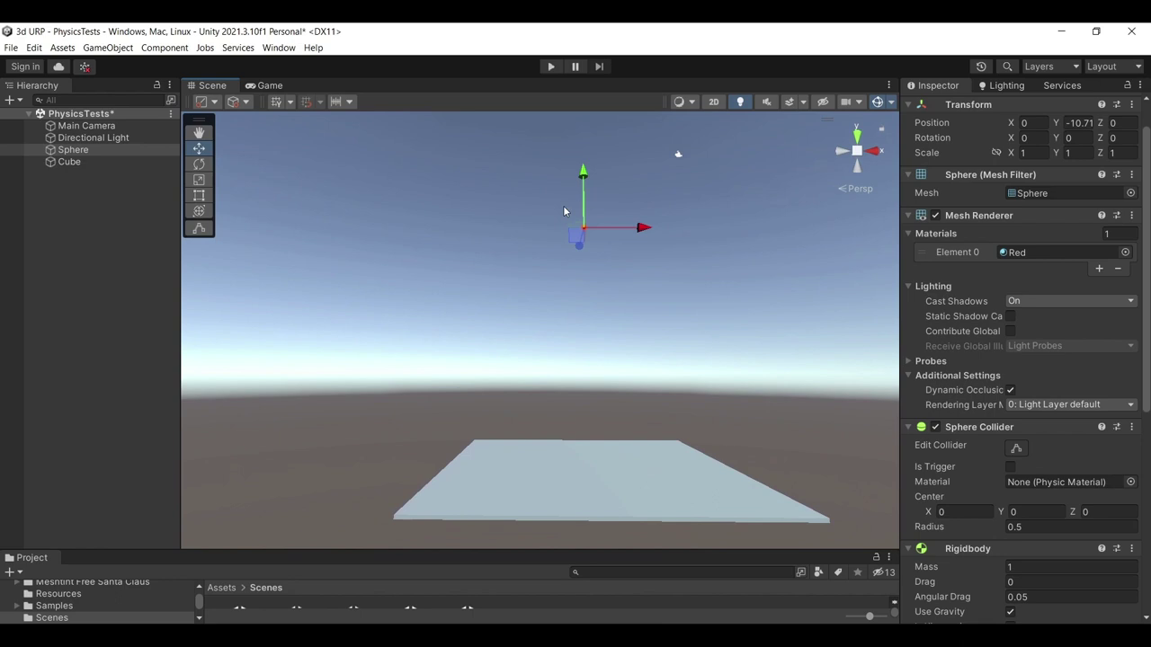
left_click_drag(580, 205, 585, 444)
right_click_drag(586, 445, 578, 369)
key("w")
Step: Nudge the Sphere from Y -98.21 down to -100.1, sinking it into the ground, and frame it
left_click_drag(555, 265, 557, 322)
right_click_drag(571, 325, 615, 387)
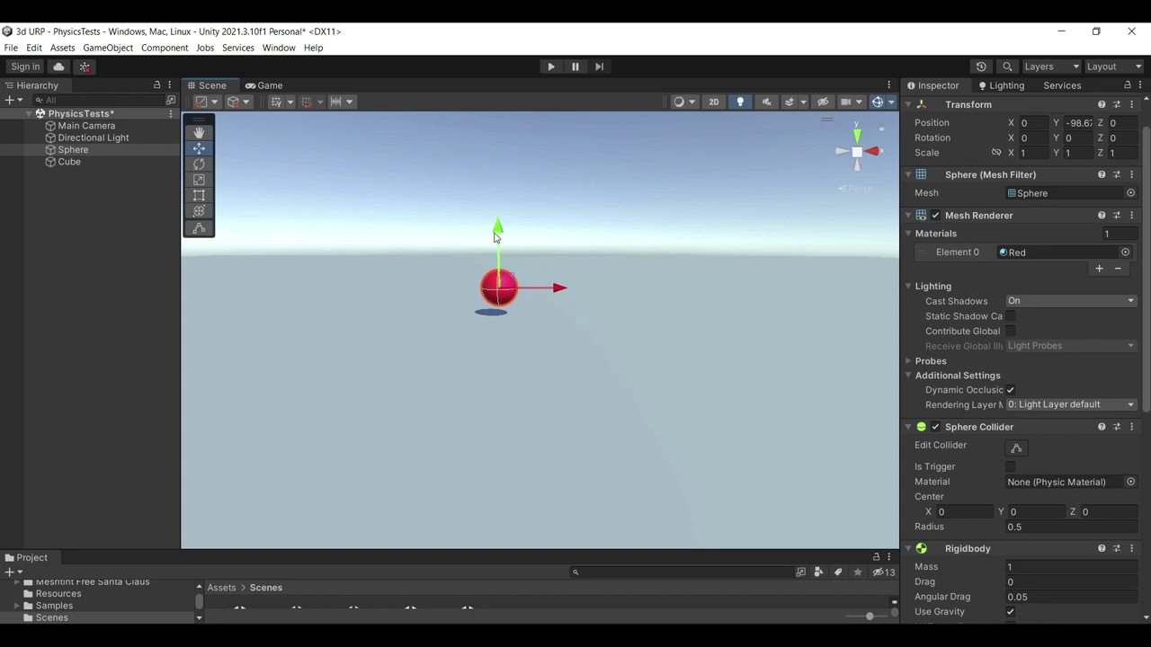
left_click_drag(495, 235, 515, 279)
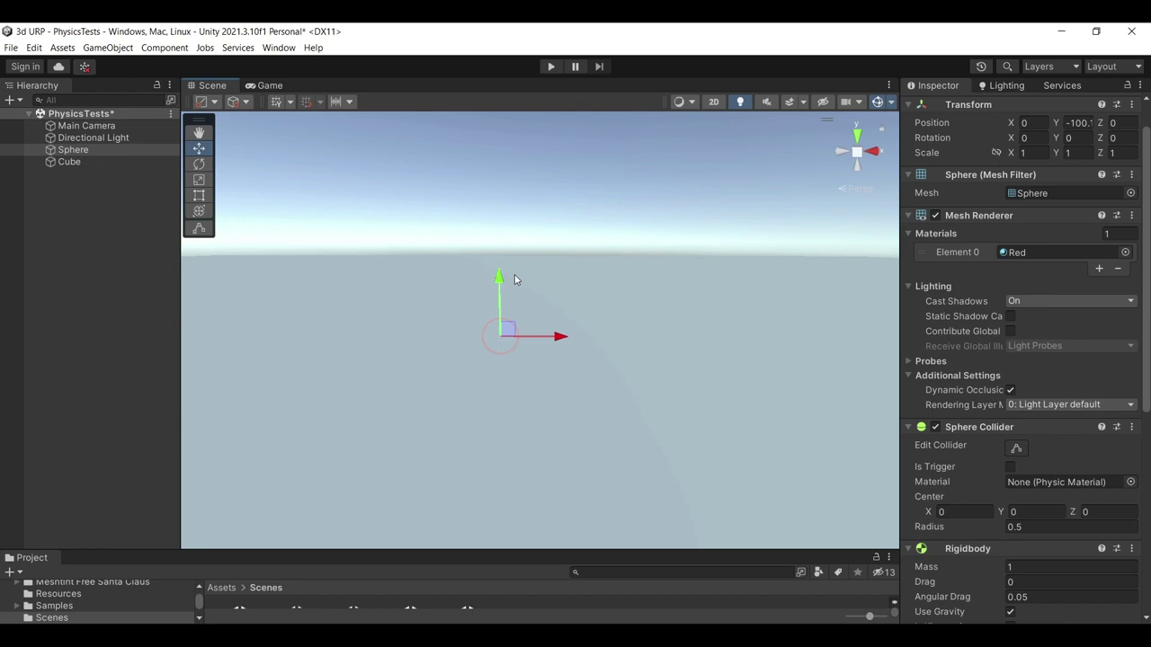
scroll(1058, 449, "down", 5)
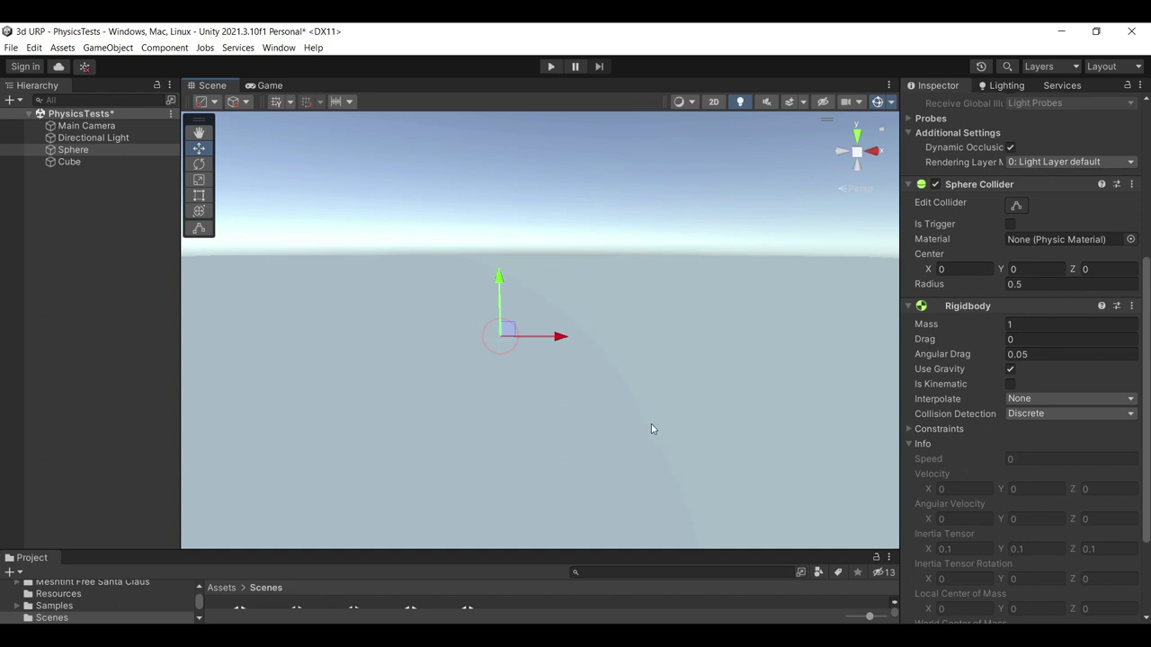
key("f")
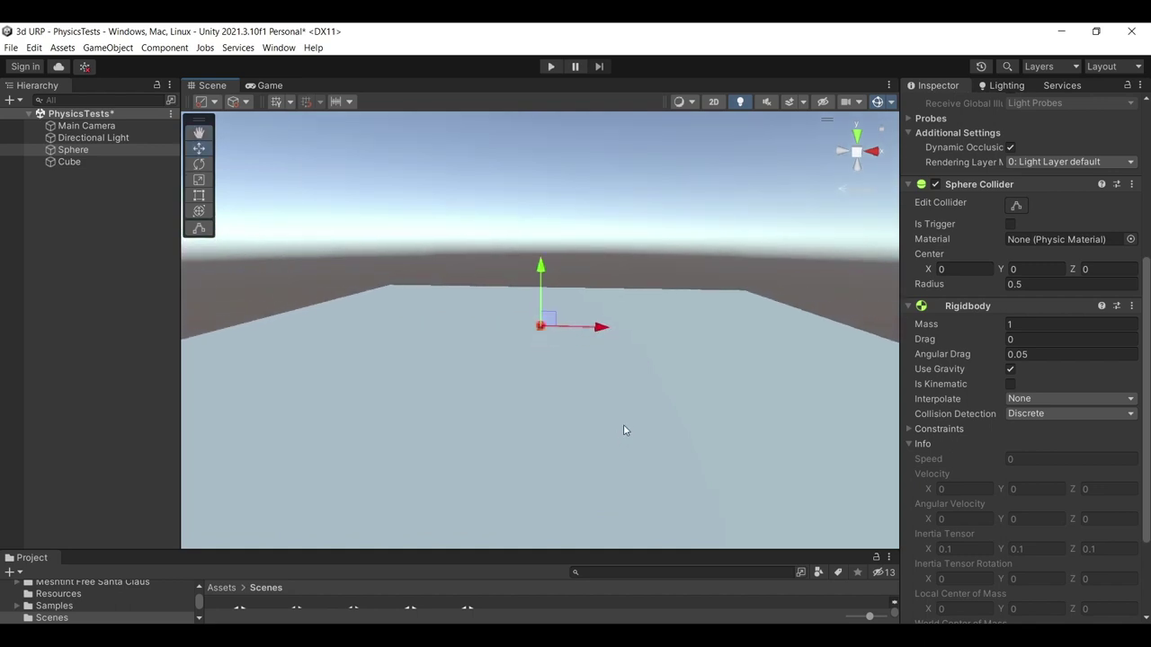
right_click_drag(624, 426, 609, 375)
Step: Select the ground Cube and stretch its Y scale to 16.891 with the Scale tool
left_click(603, 362)
left_click(198, 179)
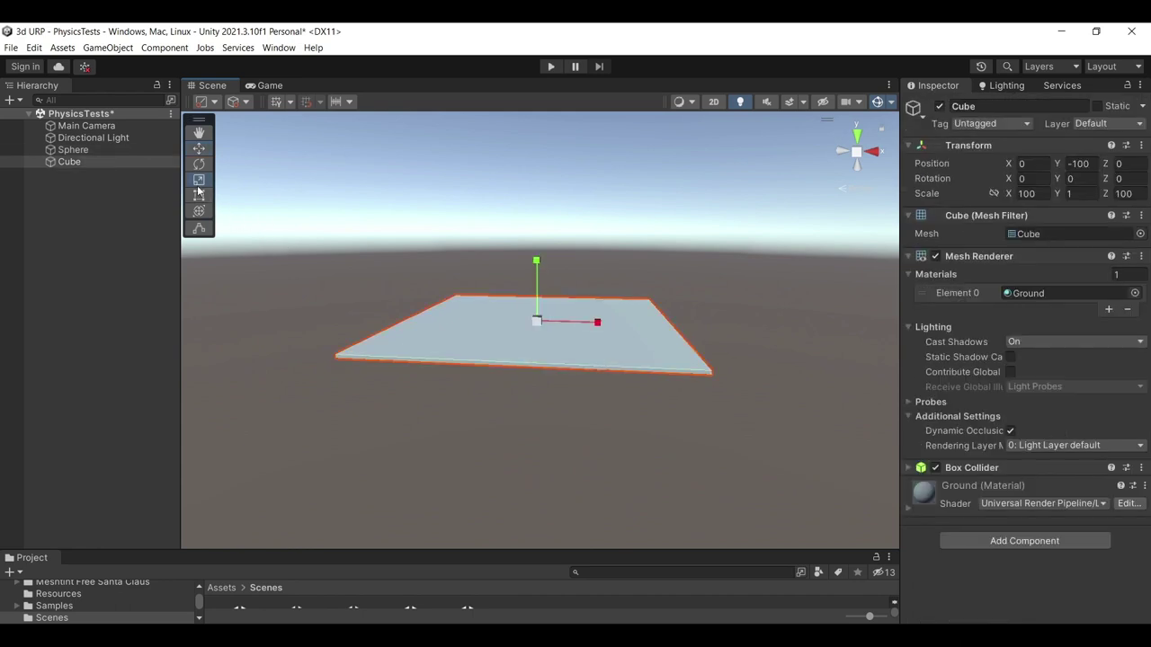
left_click_drag(537, 259, 581, 617)
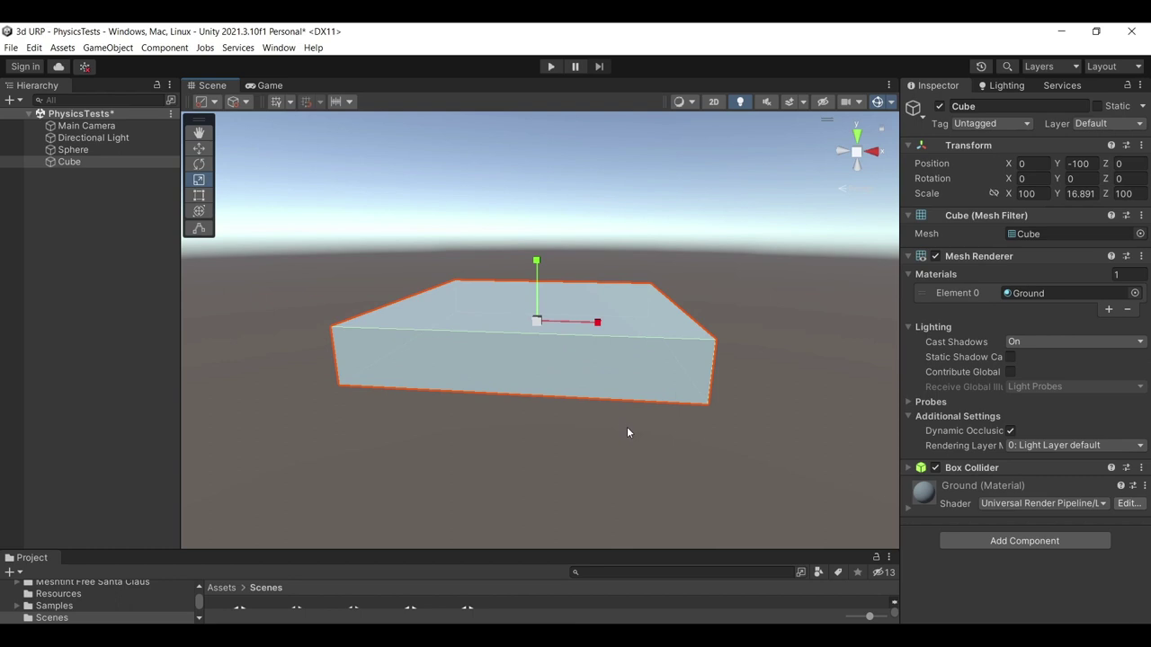
mouse_move(701, 380)
right_mouse_down()
mouse_move(711, 386)
mouse_move(690, 394)
right_mouse_up()
key("w")
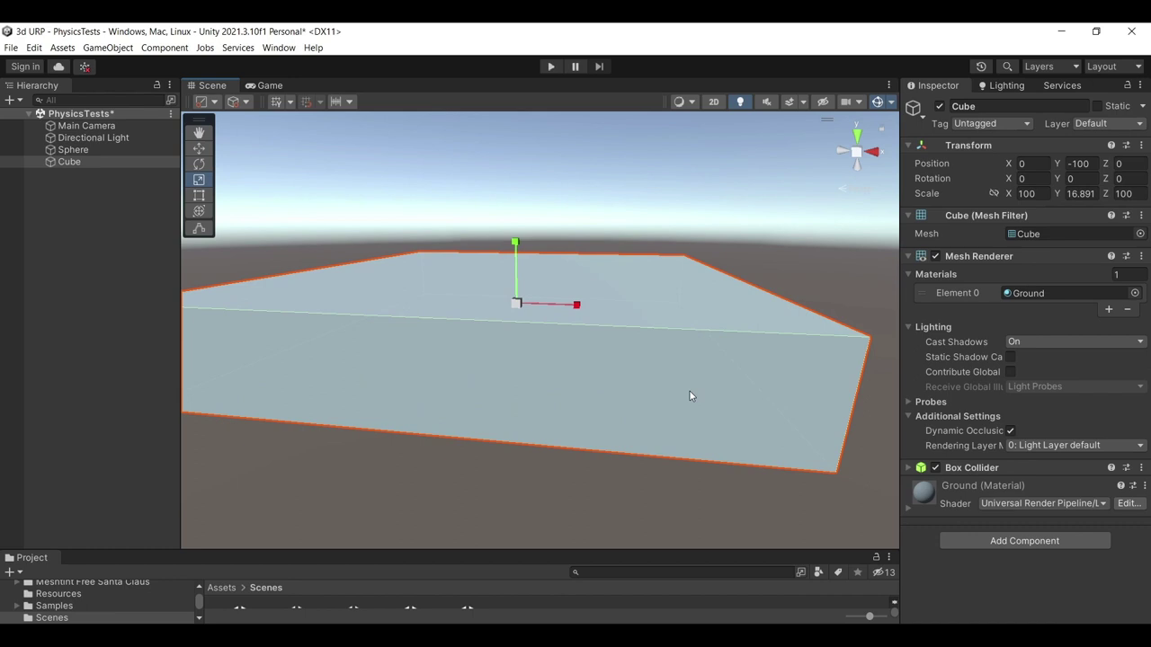
scroll(690, 391, "down", 5)
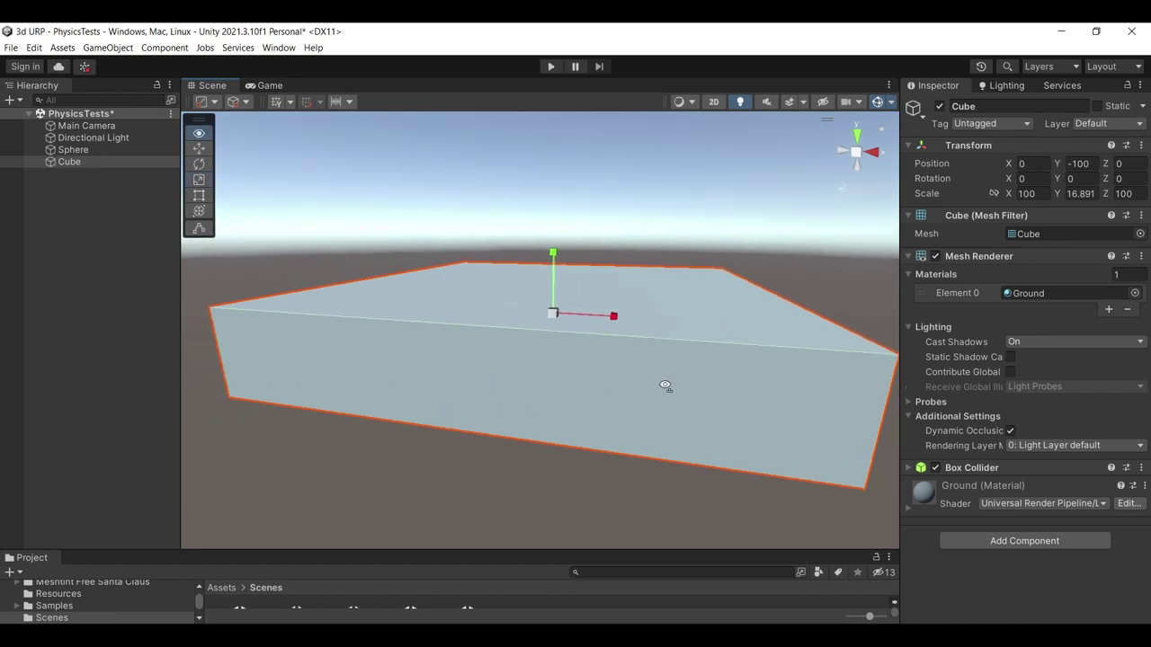
Step: Enter play mode to watch the sphere land on the 16.891-tall ground slab
left_click(552, 67)
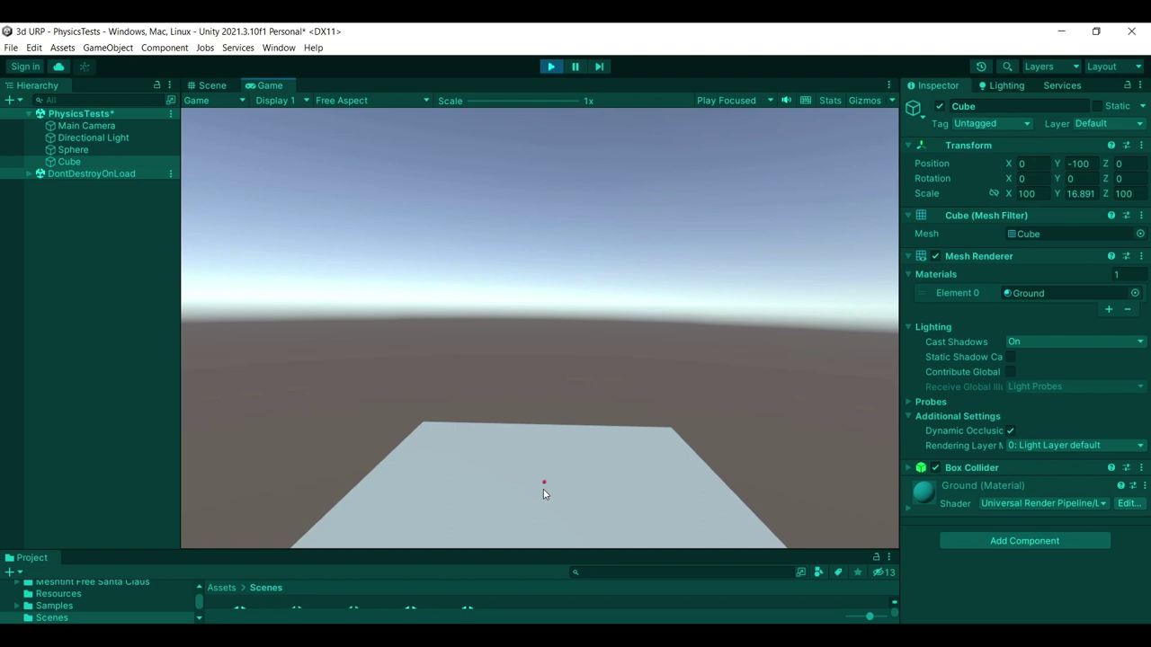
Step: In the Scene view, select and frame the red sphere and follow it during the run
left_click(212, 84)
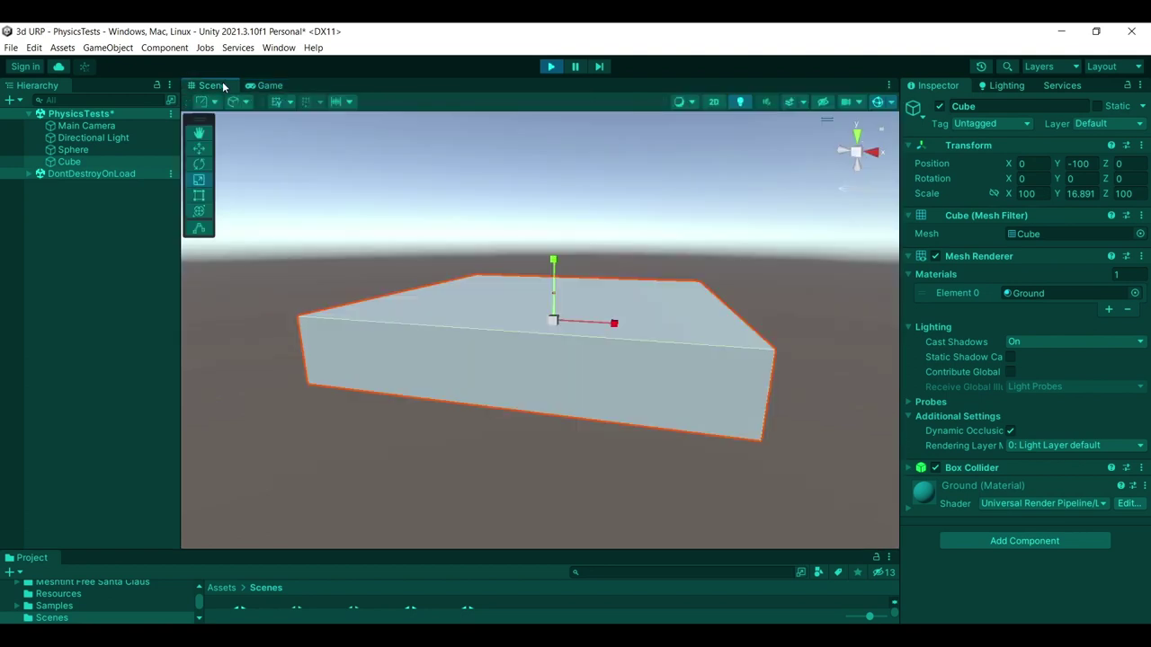
left_click_drag(372, 214, 459, 265, "alt")
left_click(452, 281)
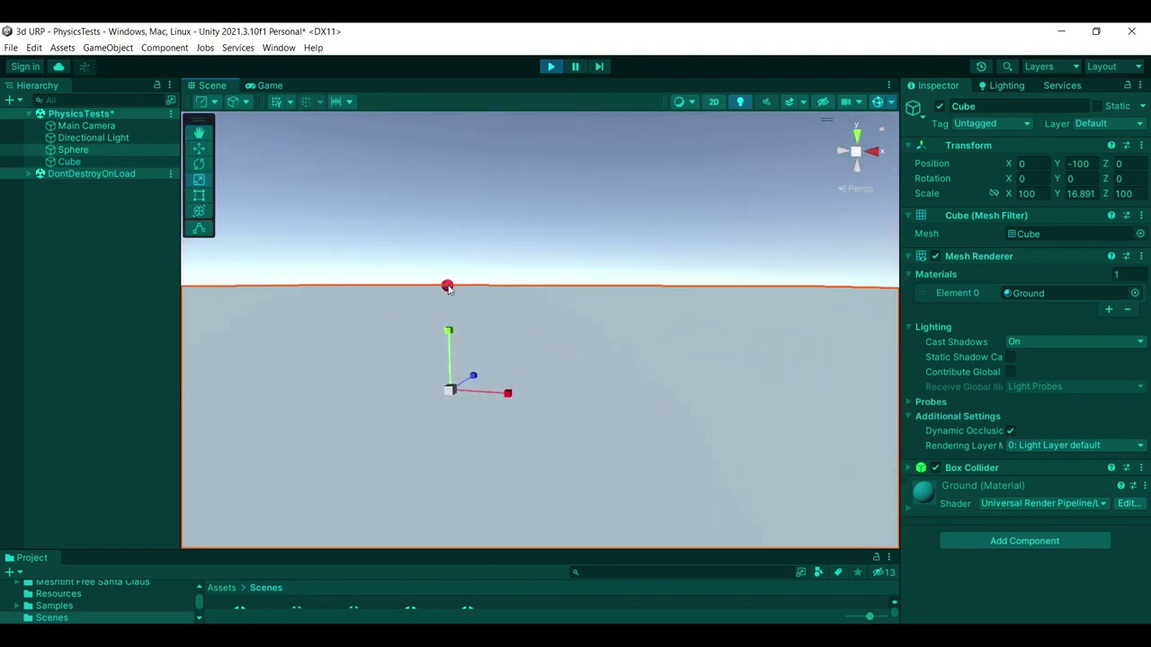
key("f")
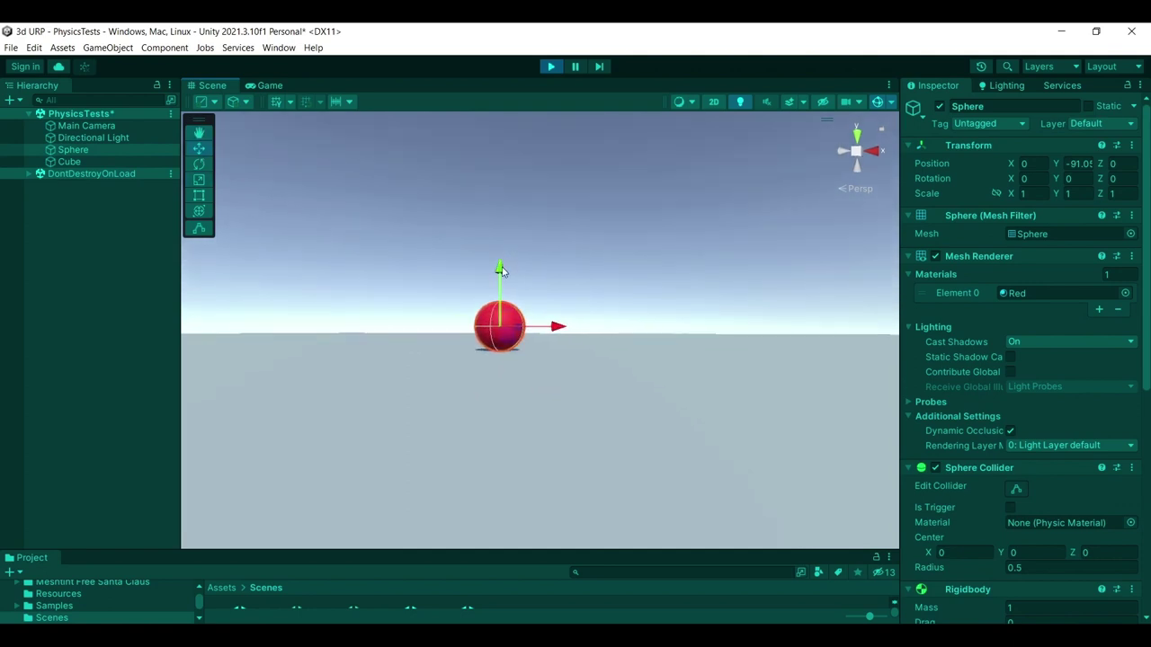
right_click_drag(501, 259, 494, 303)
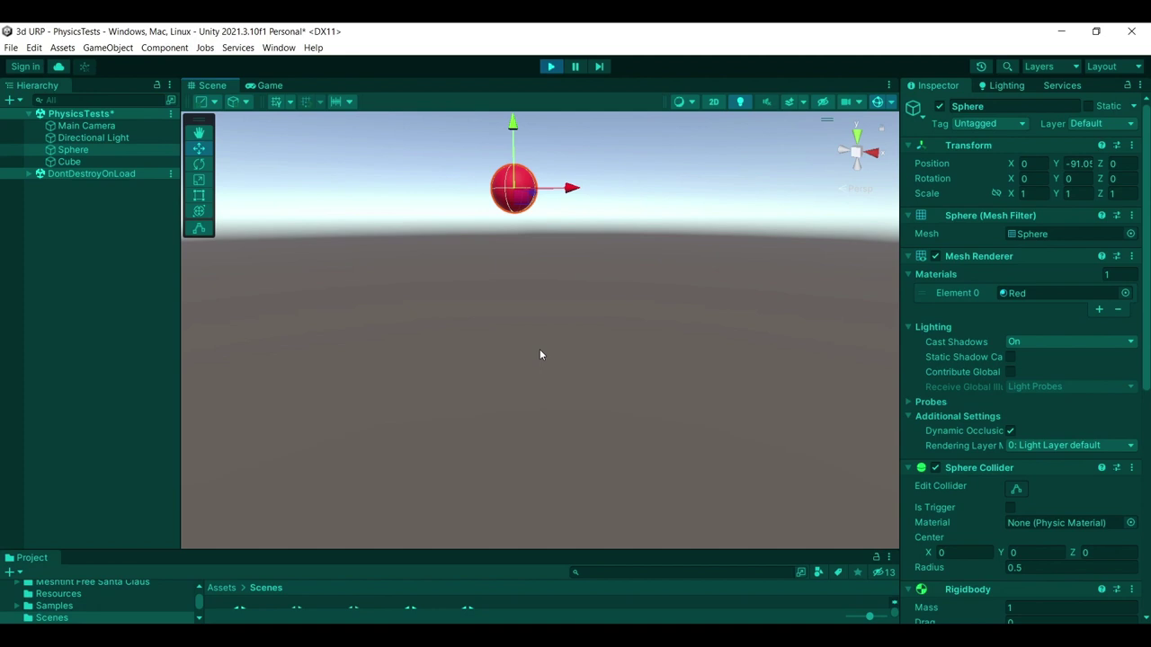
right_click_drag(546, 352, 545, 319)
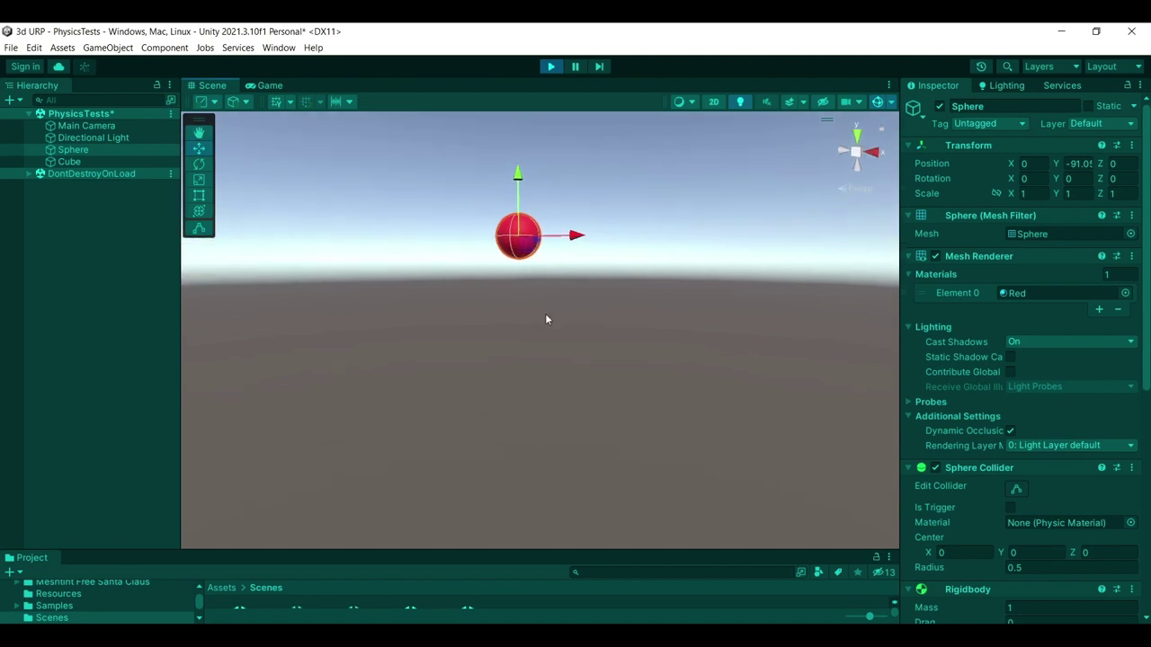
right_click_drag(533, 251, 561, 292)
Step: Stop play mode and select the ground Cube and Sphere to inspect them
left_click(552, 66)
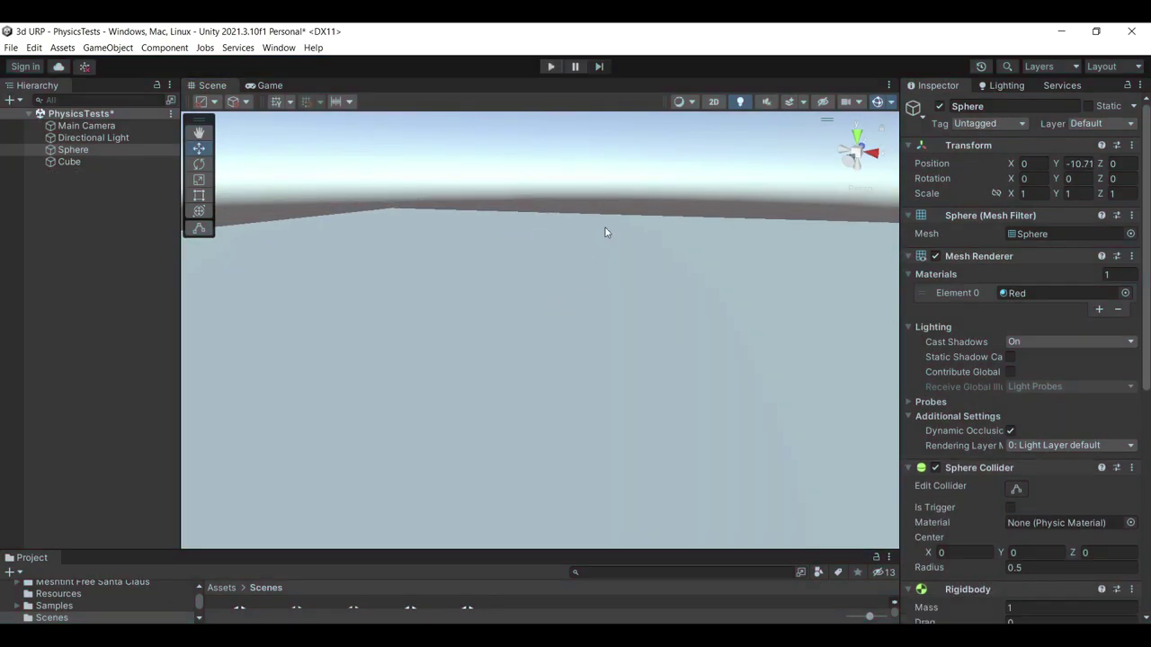
right_click_drag(605, 231, 657, 301)
left_click(618, 315)
left_click(632, 290)
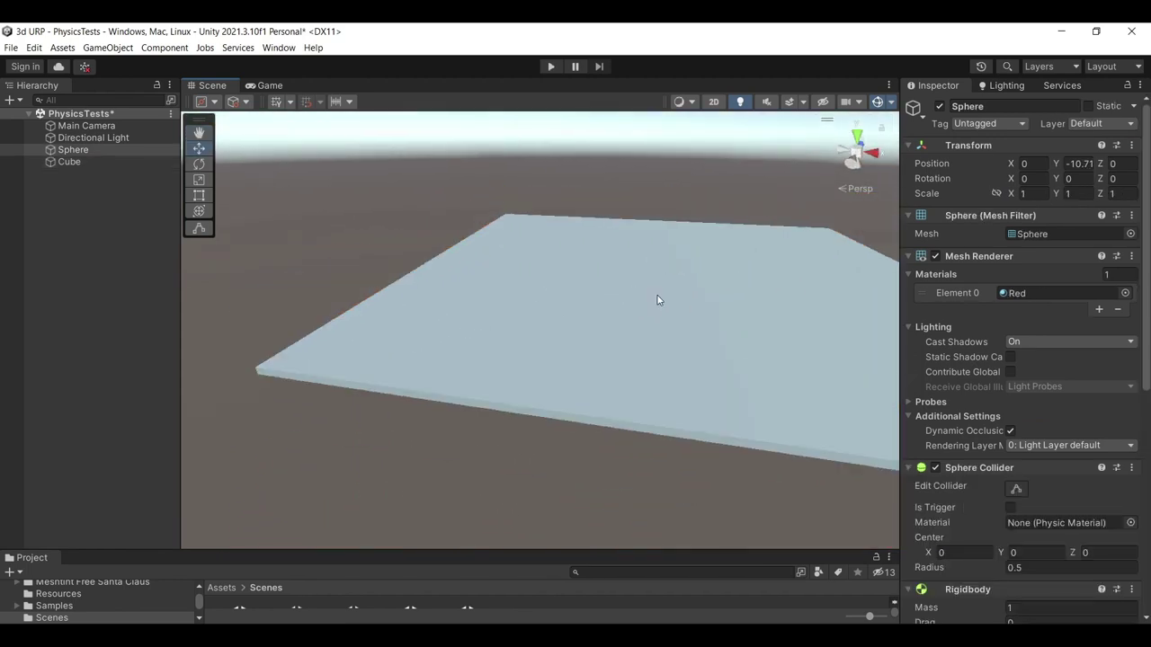
left_click(657, 300)
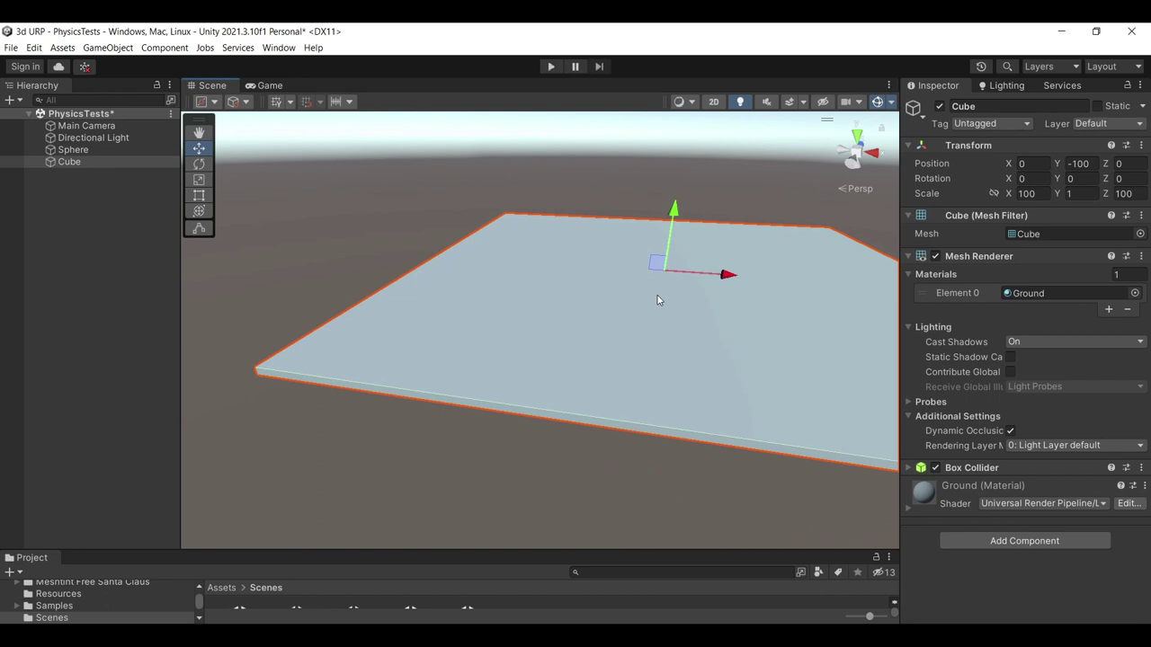
Step: Change the Sphere's Rigidbody Collision Detection from Discrete to Continuous Dynamic
left_click(101, 152)
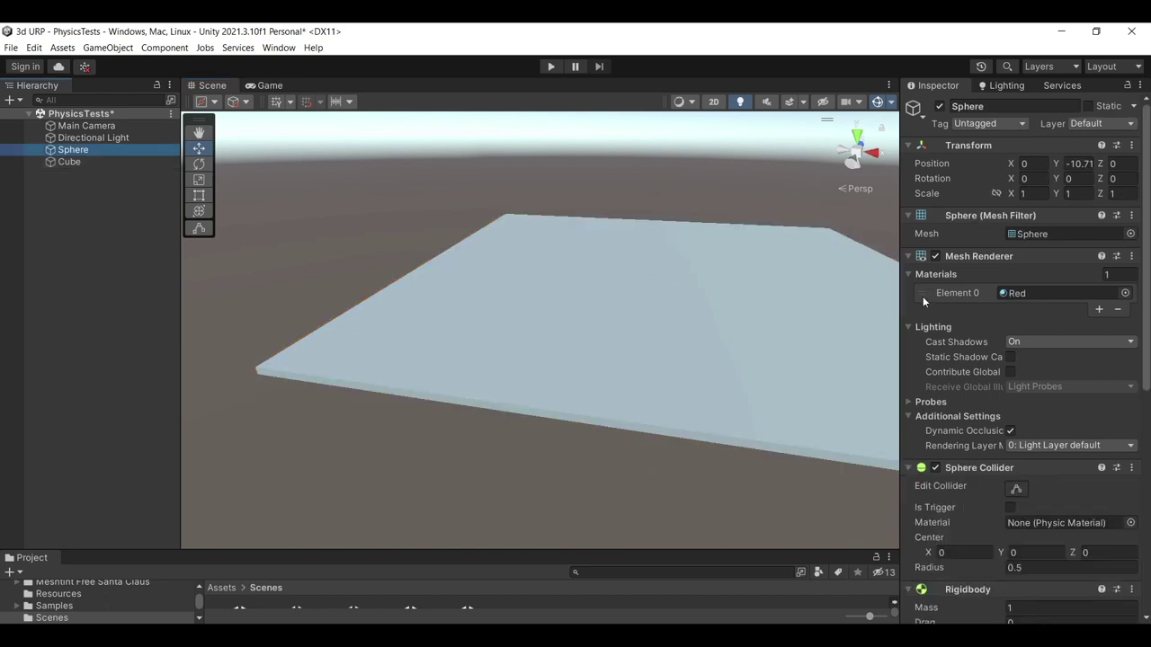
scroll(982, 338, "down", 4)
scroll(982, 338, "down", 1)
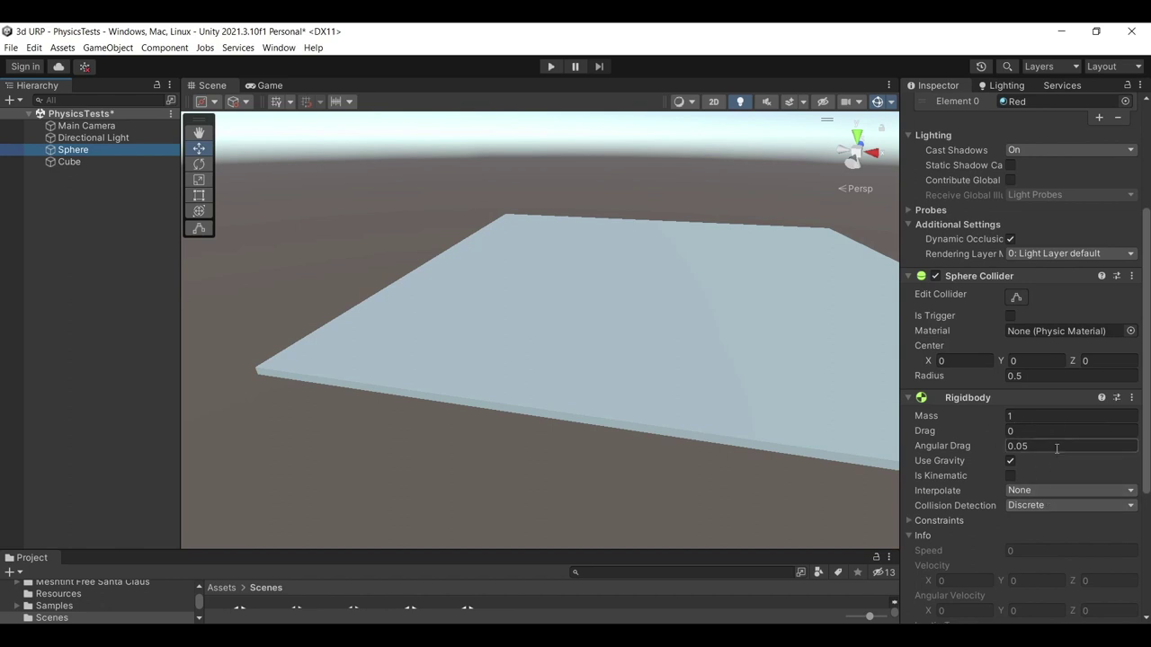
left_click(1010, 507)
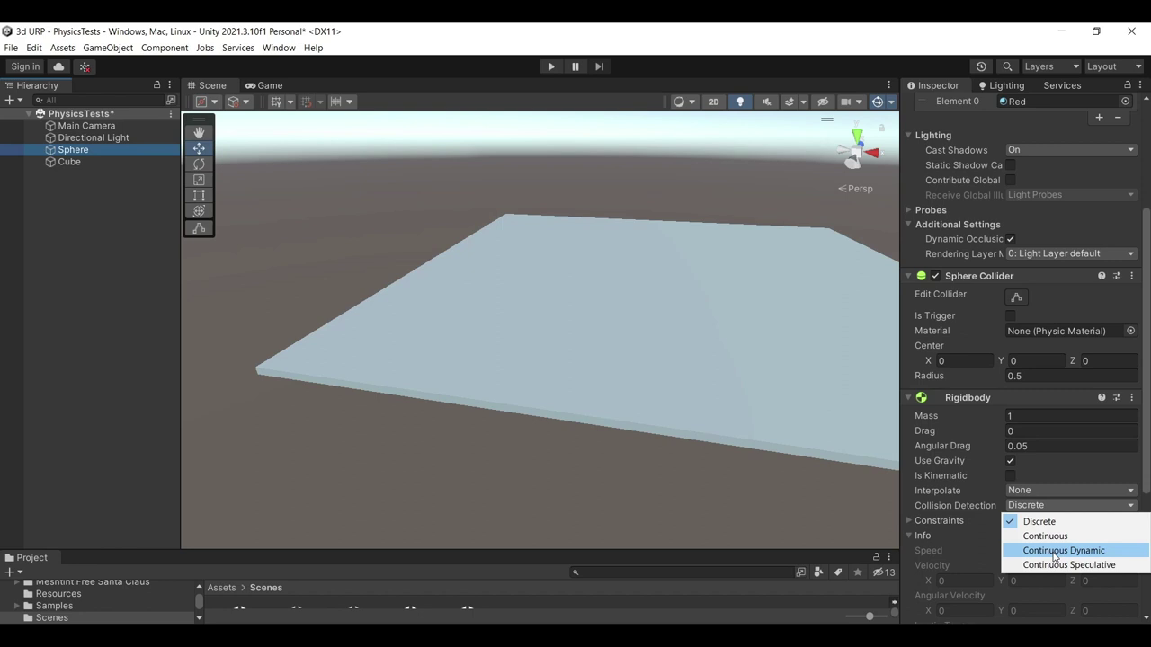
left_click(1055, 553)
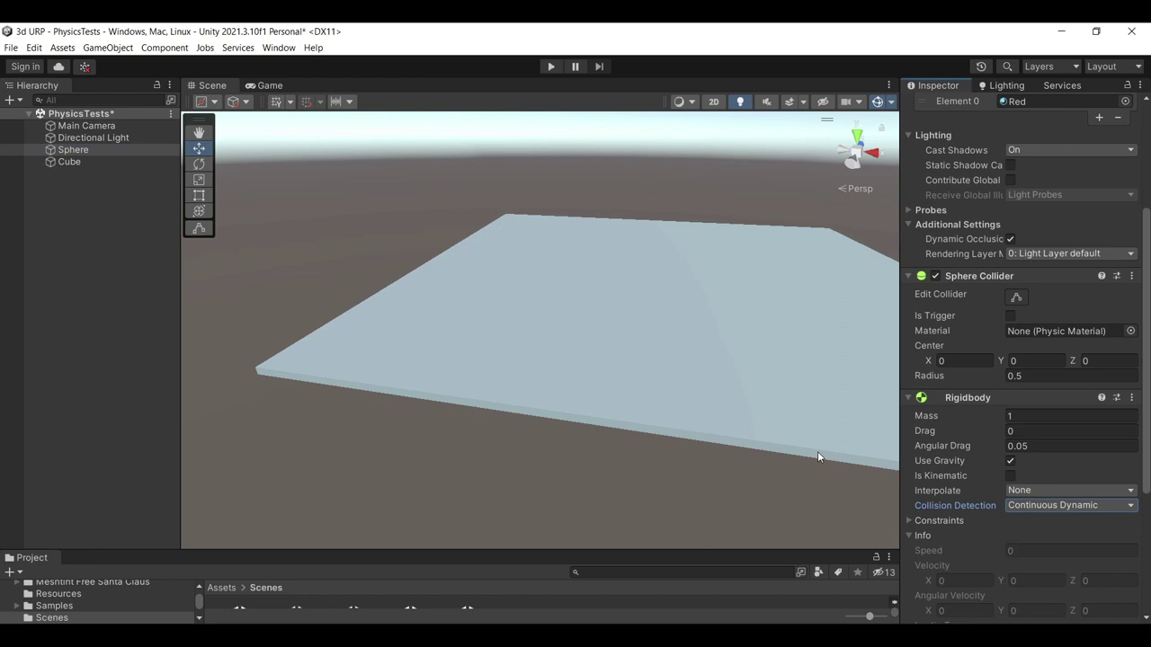
left_click_drag(818, 456, 554, 73, "alt")
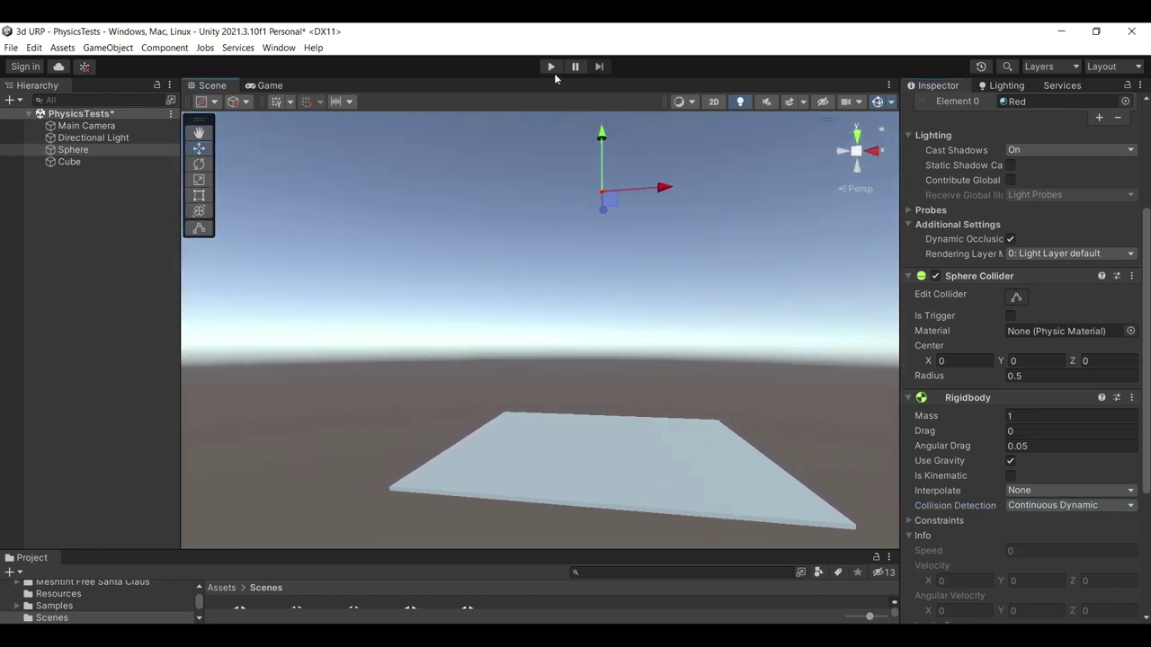
left_click(551, 67)
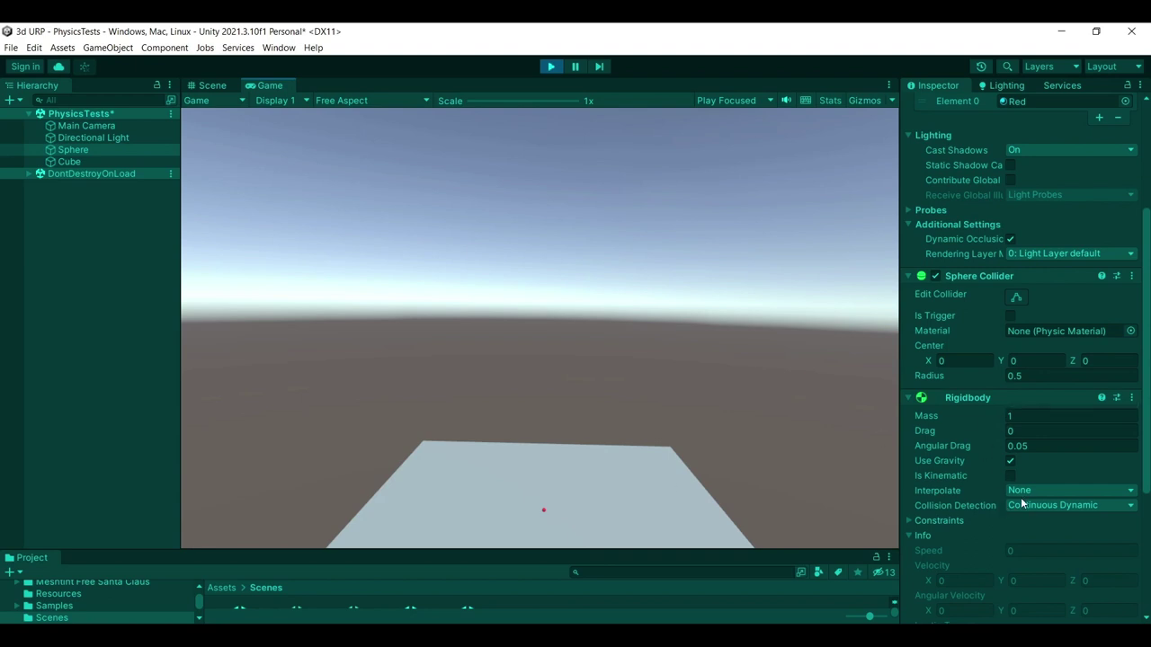
Step: Stop the test run and add a Rigidbody to the ground Cube by searching 'rig'
left_click(551, 67)
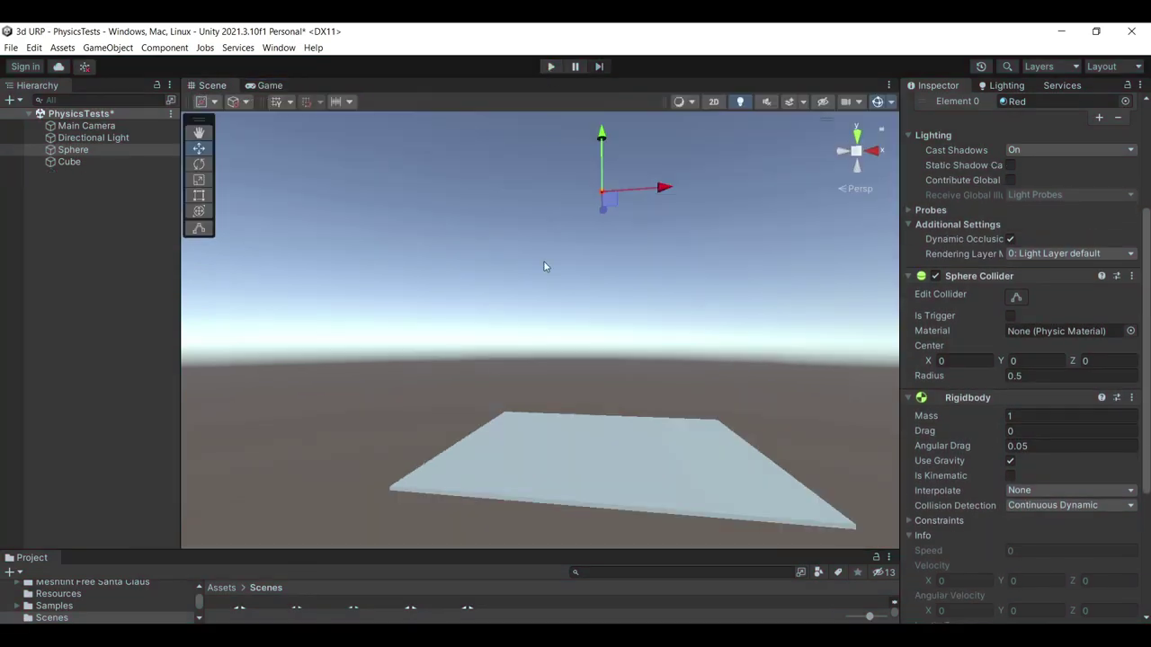
left_click(572, 468)
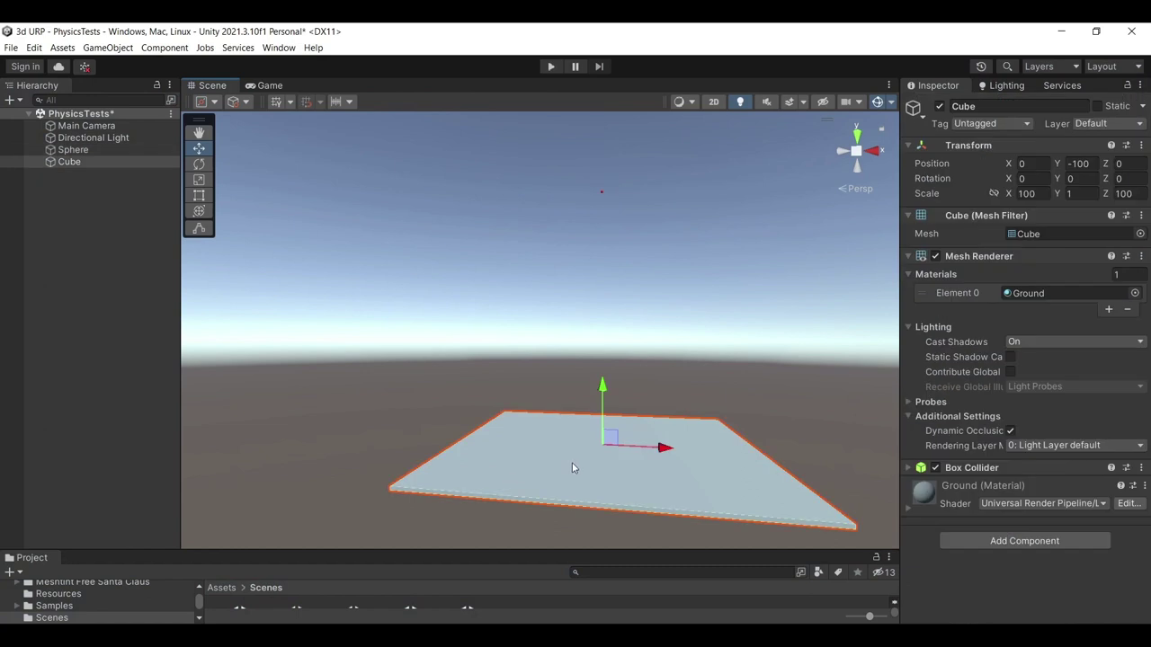
left_click(989, 540)
type("rig")
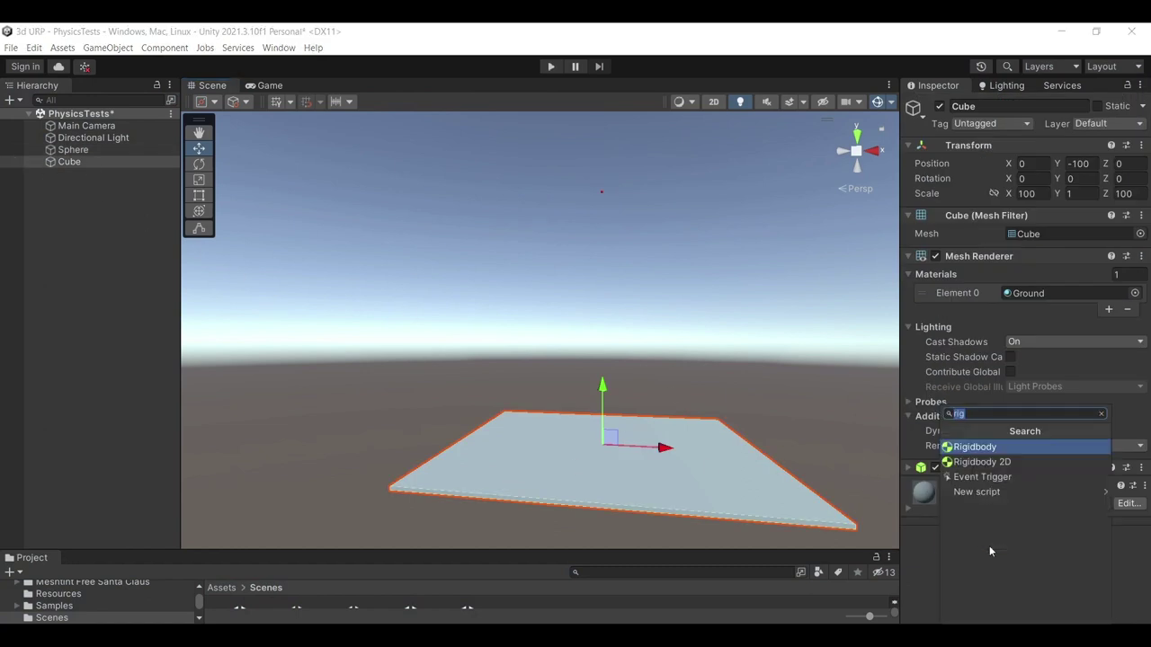
key("Return")
Step: Confirm the Cube's Collision Detection stays Discrete, then compare with the Sphere's settings
scroll(967, 511, "down", 3)
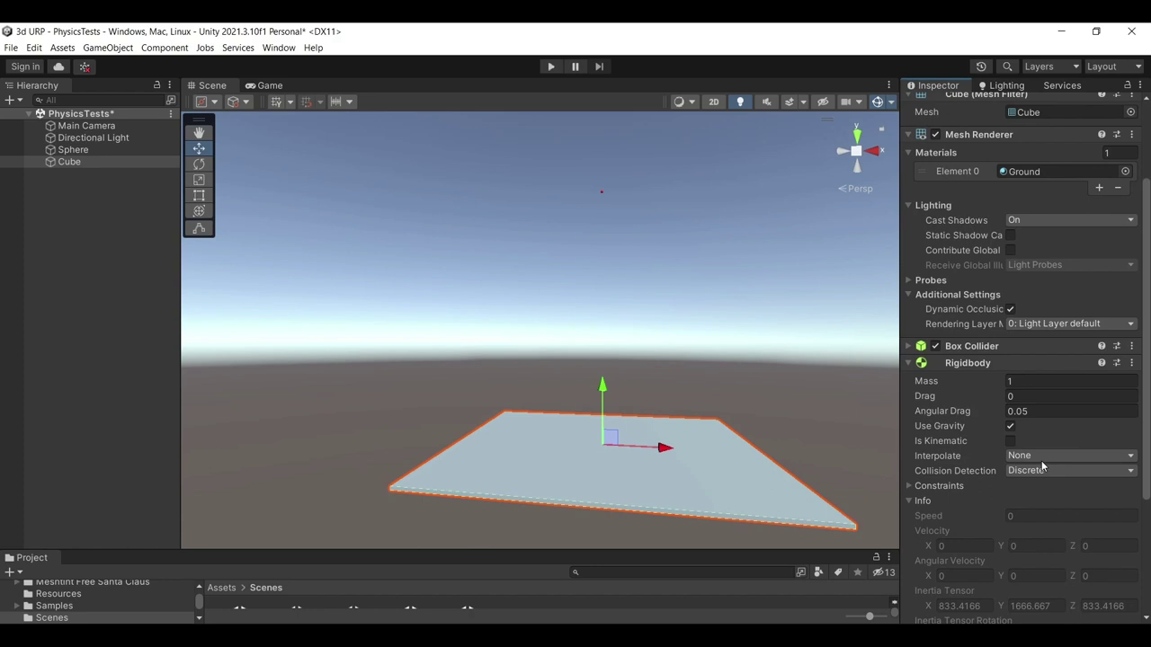
left_click(1033, 471)
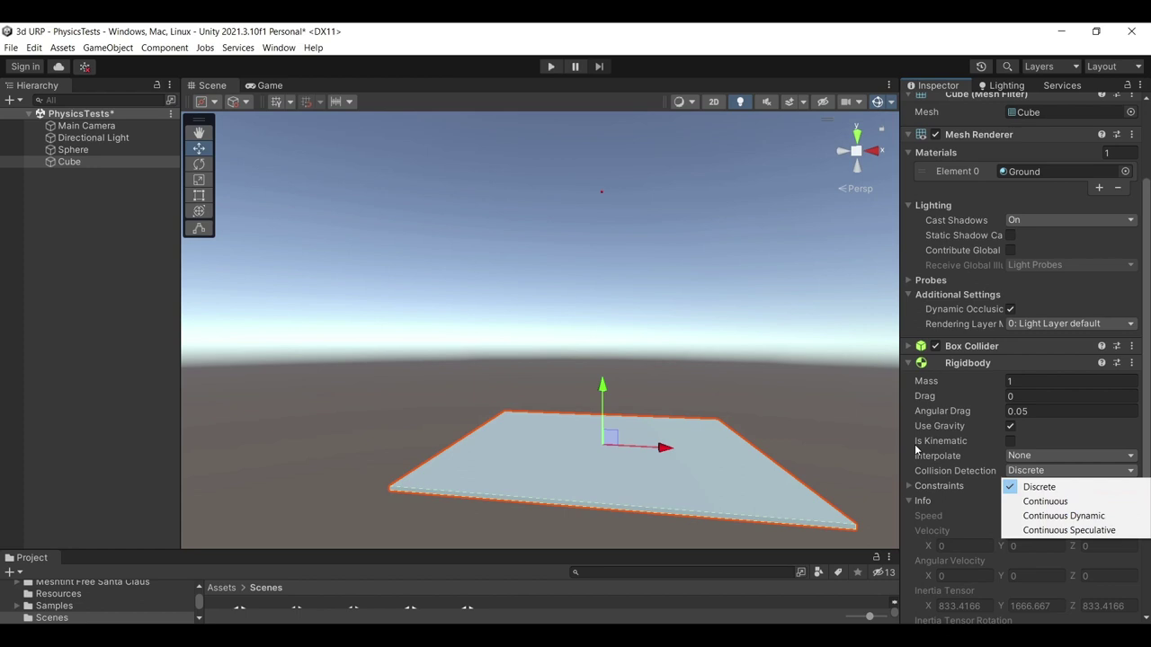
left_click(602, 190)
left_click(602, 191)
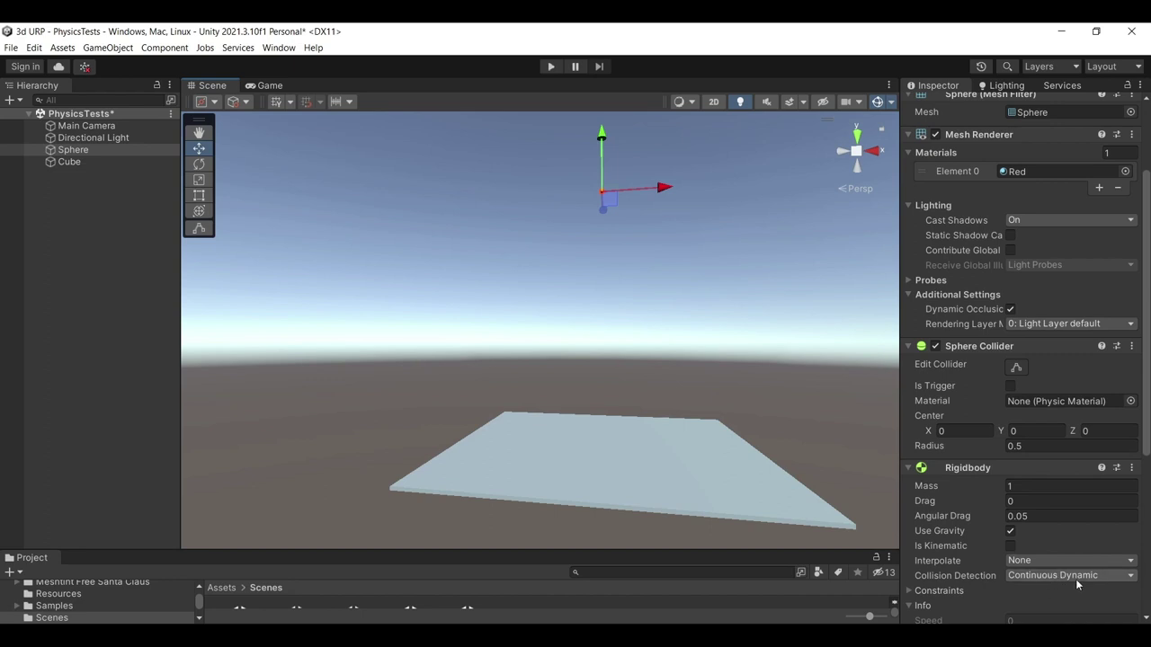
left_click(717, 488)
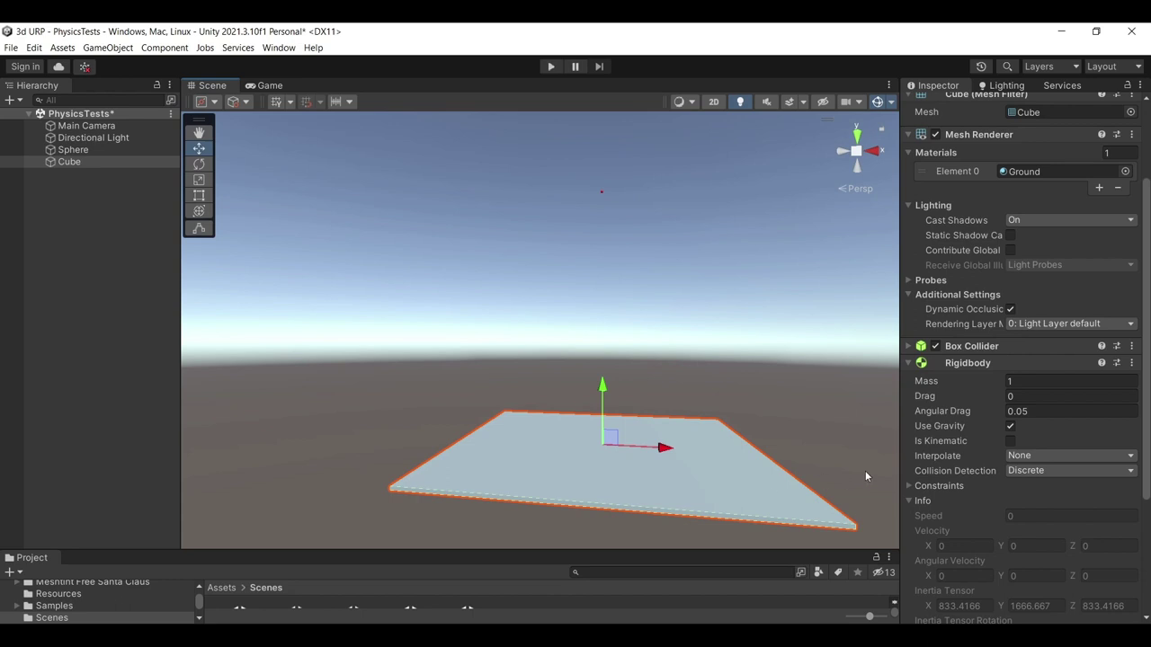
Step: Open the ground Cube's Collision Detection choices
left_click(1025, 470)
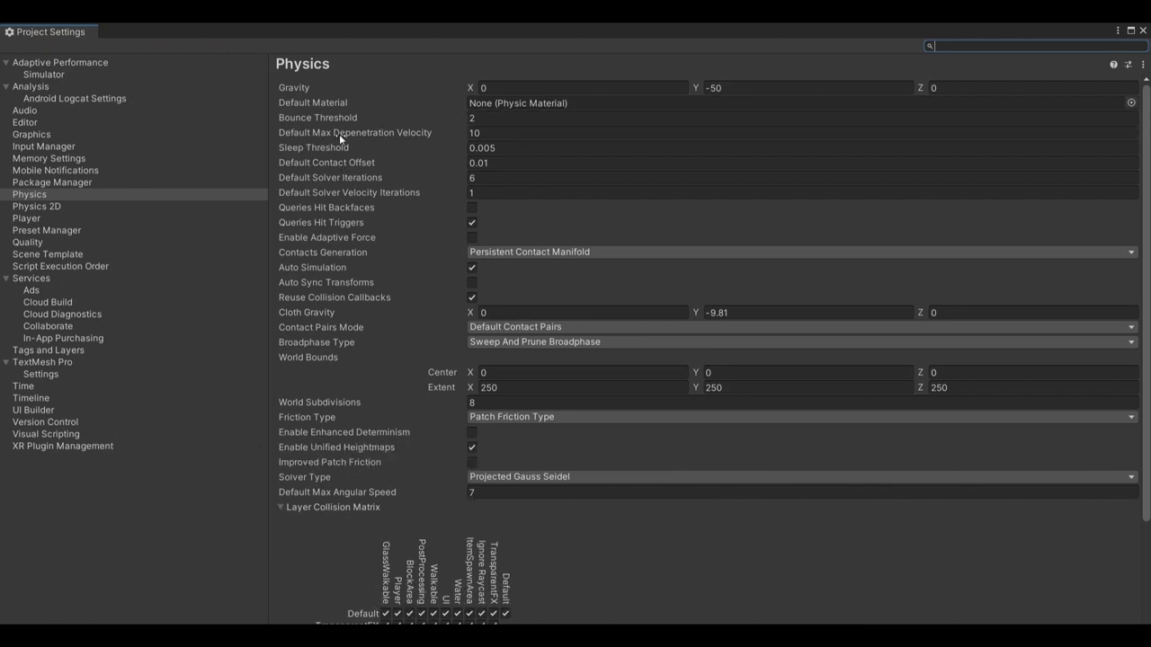
left_click(503, 132)
type("1000000")
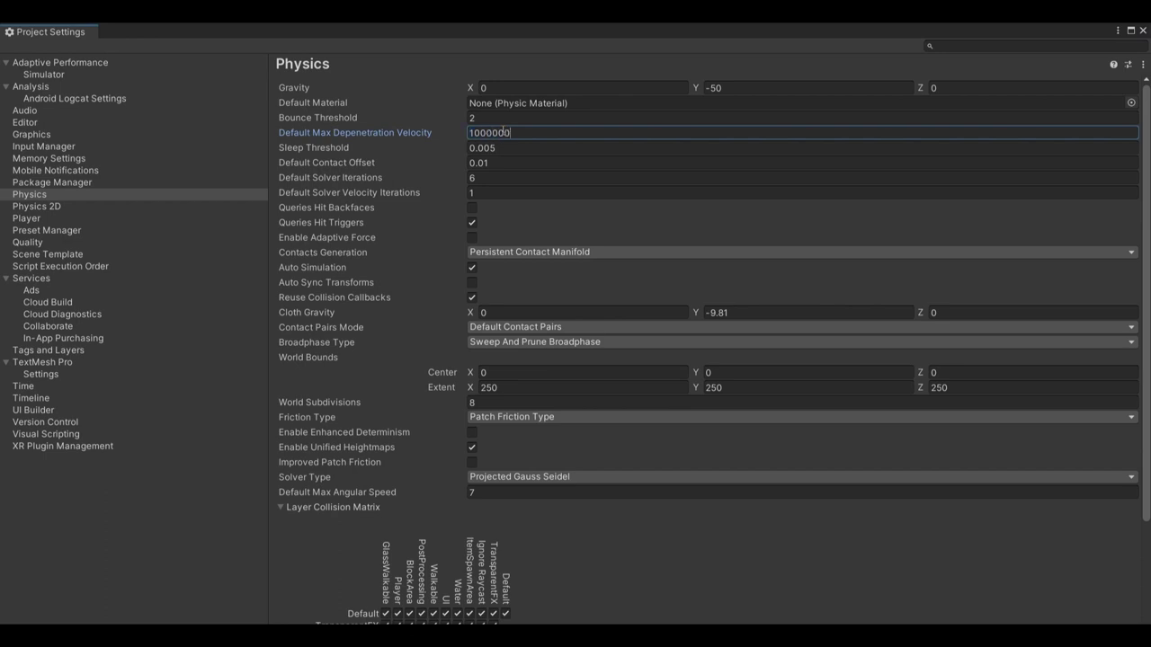
type("0000")
left_click(1143, 31)
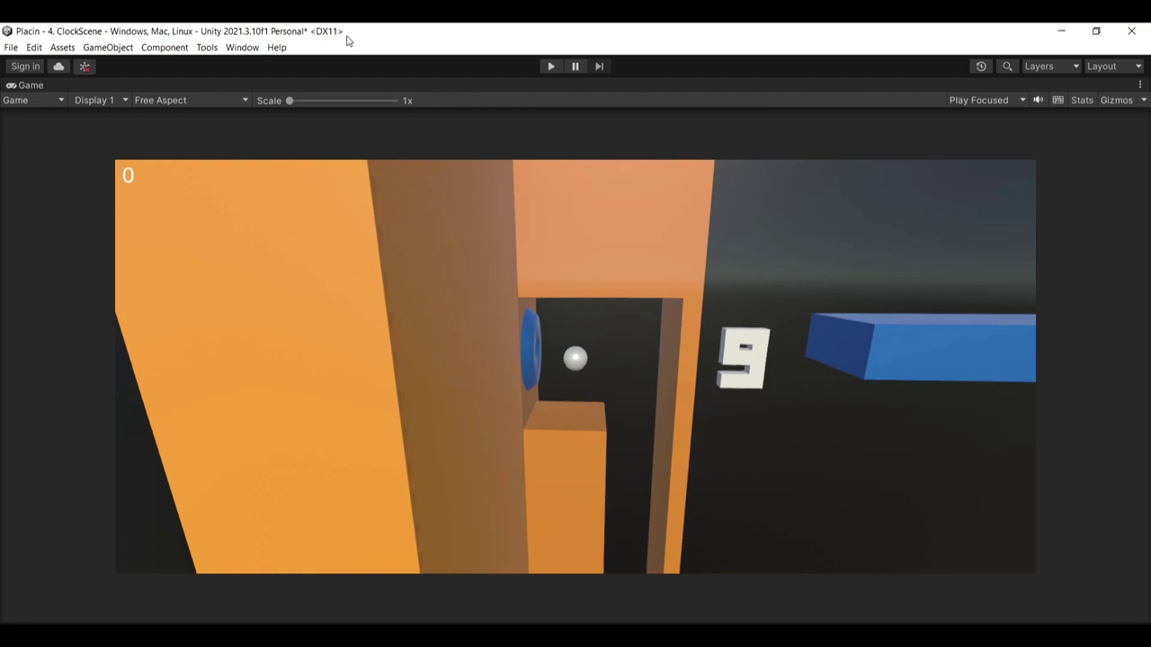
Step: Enter play mode in ClockScene to watch the ball roll along the blue beams
left_click(548, 66)
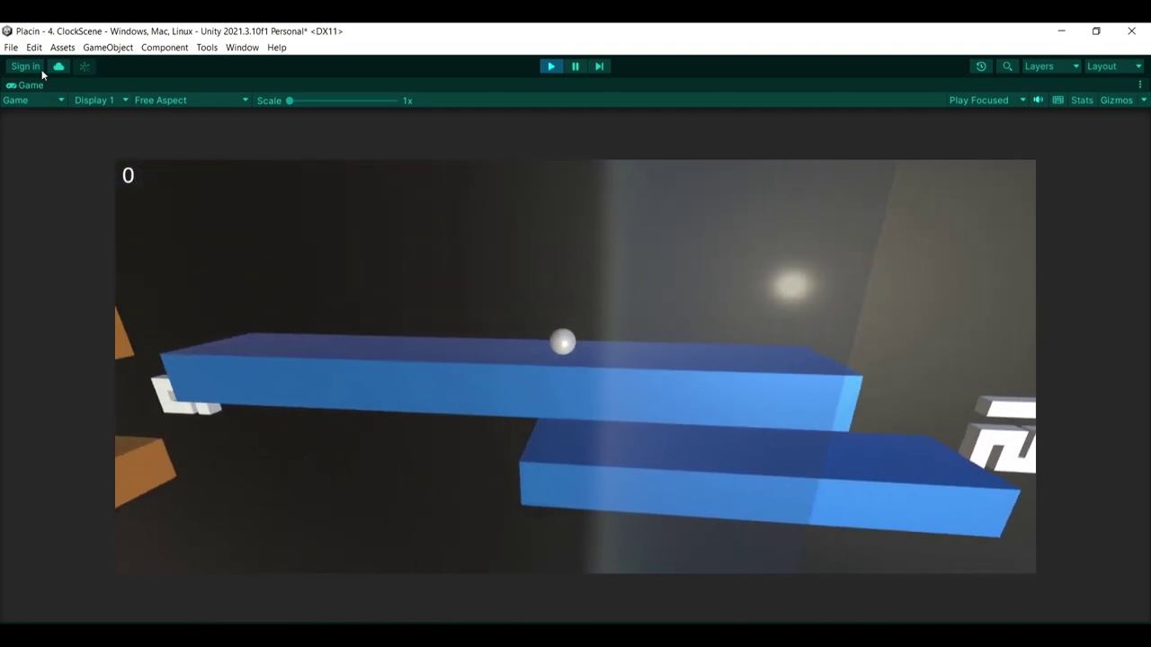
left_click(33, 47)
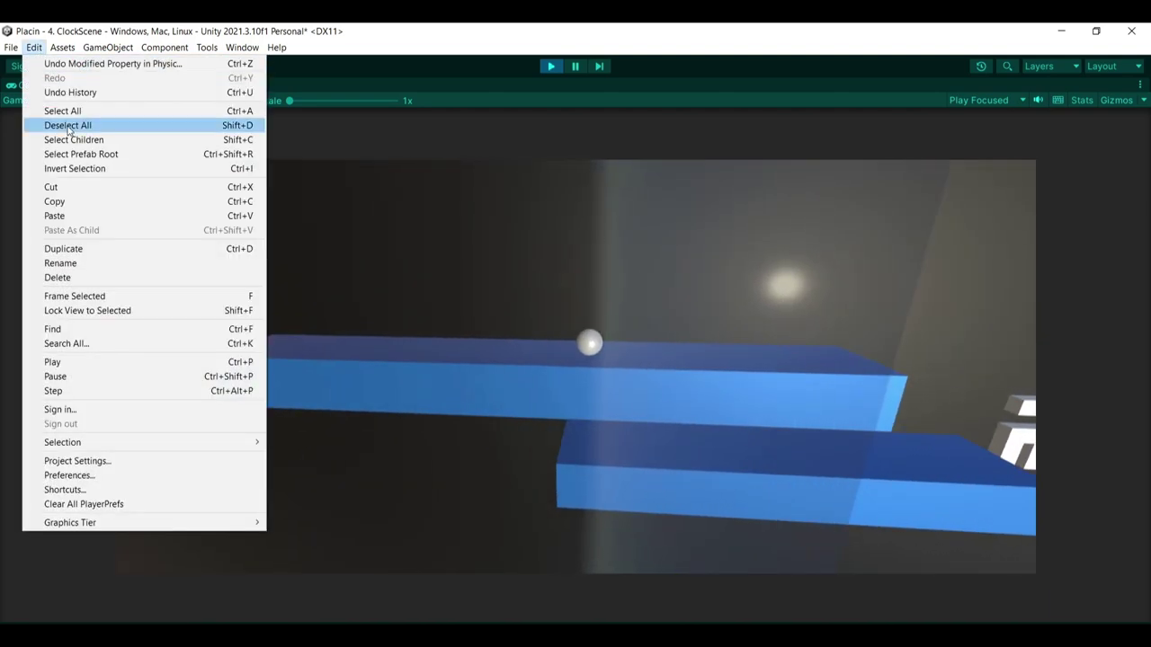
left_click(78, 460)
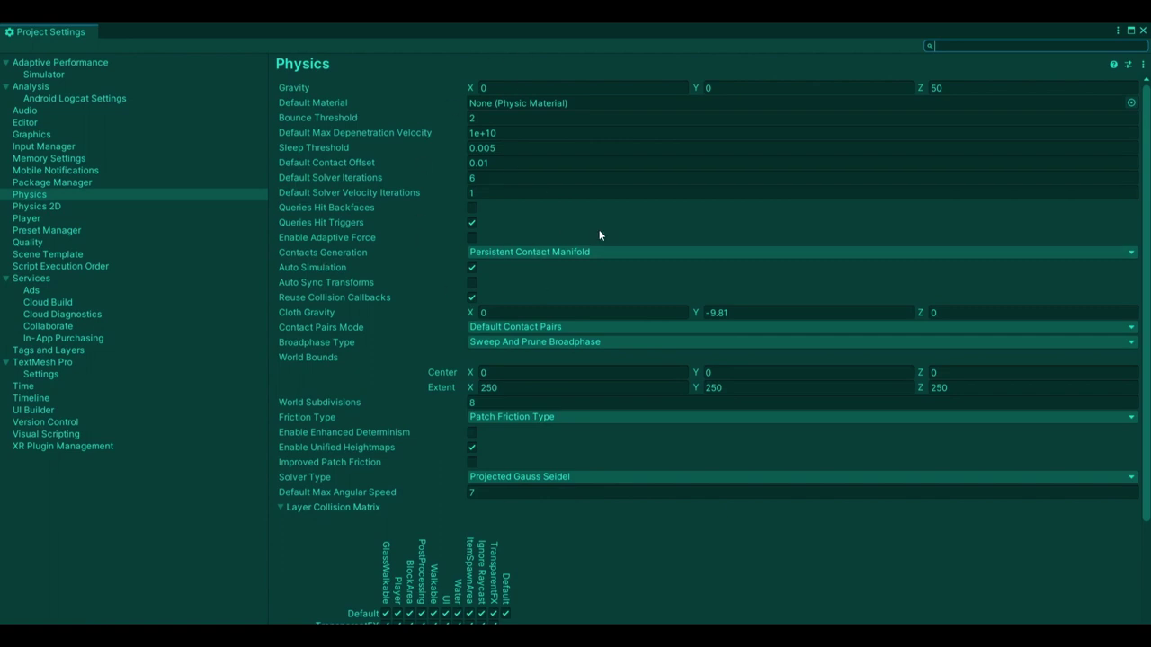
scroll(599, 229, "down", 1)
scroll(599, 230, "up", 1)
left_click(1143, 31)
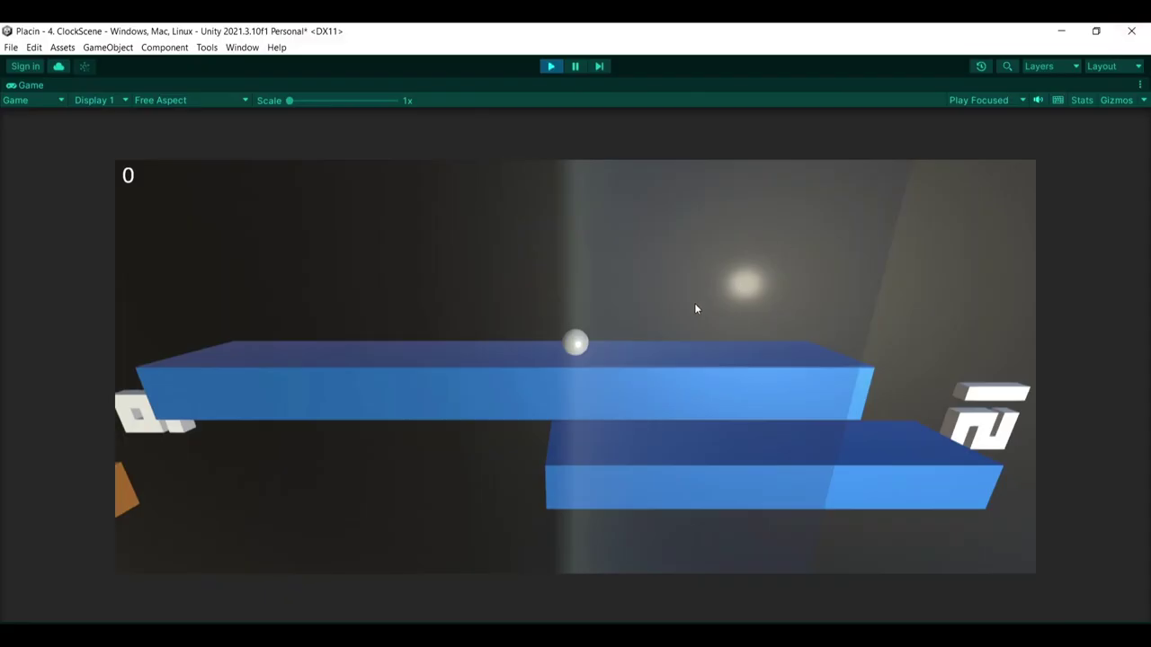